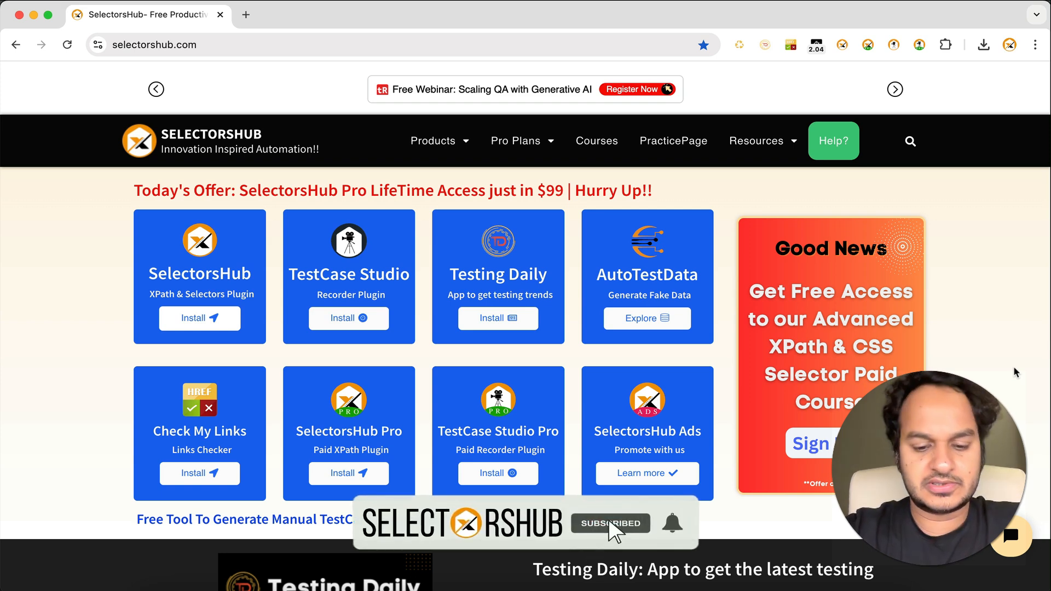
Check which extensions are available in a new Incognito window, then return to the regular SelectorsHub window
key(super+shift+n)
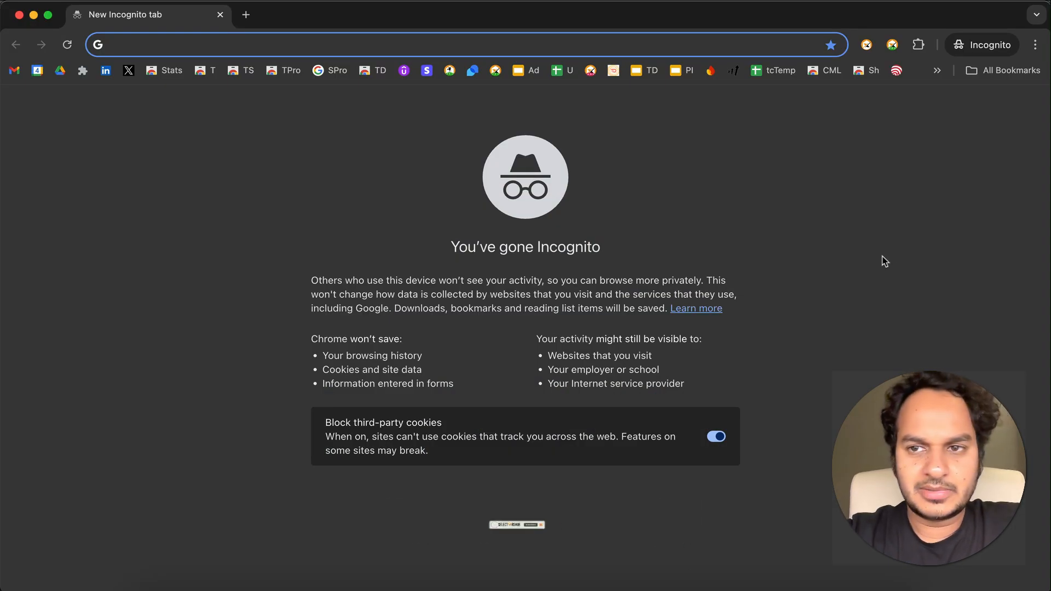
click(919, 45)
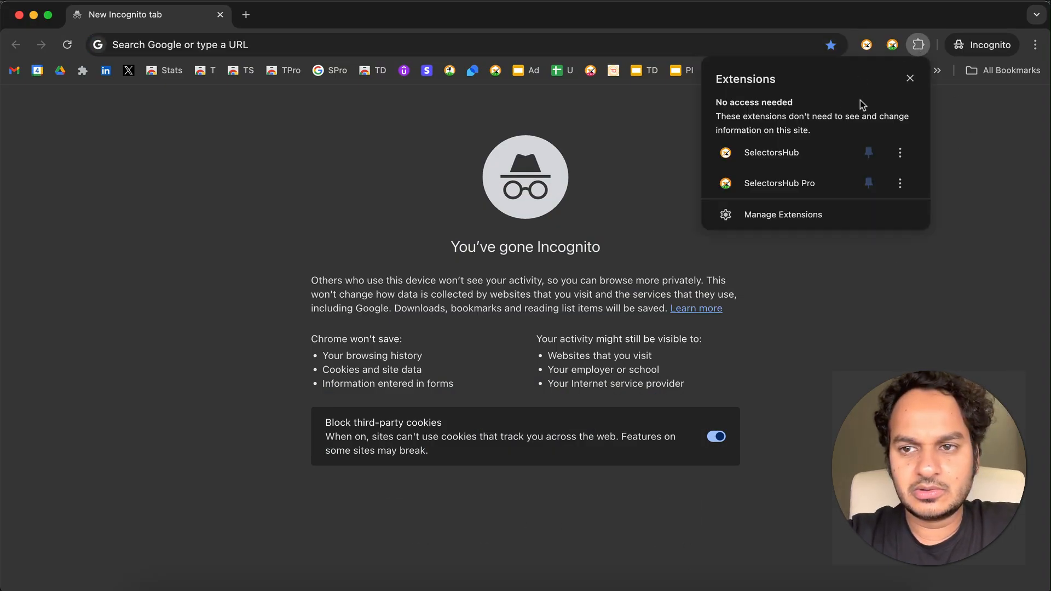
click(979, 207)
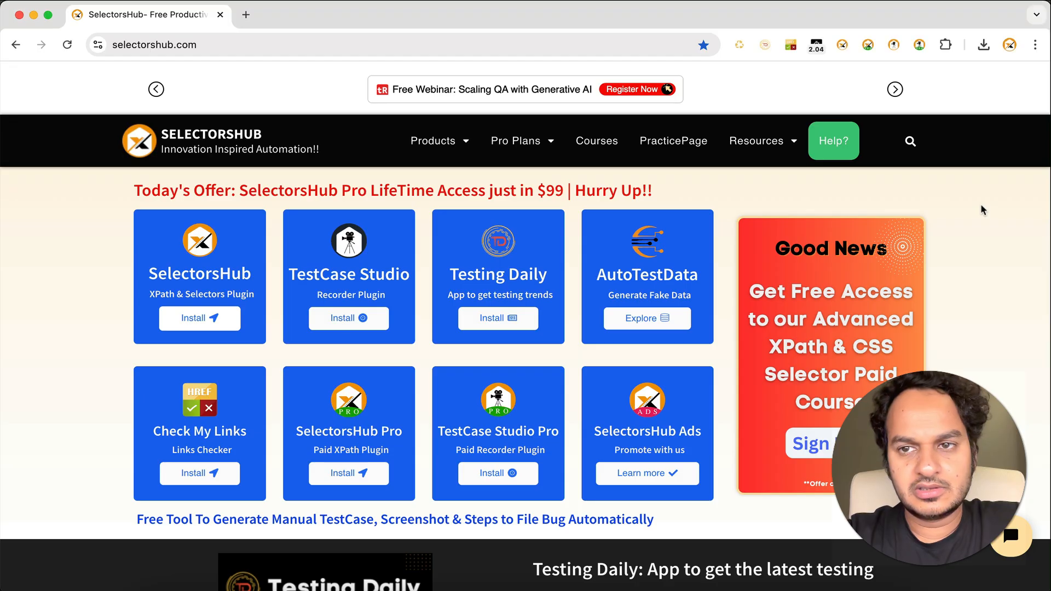
Allow the Check My Links extension to run in Incognito from its extension management settings
right_click(788, 48)
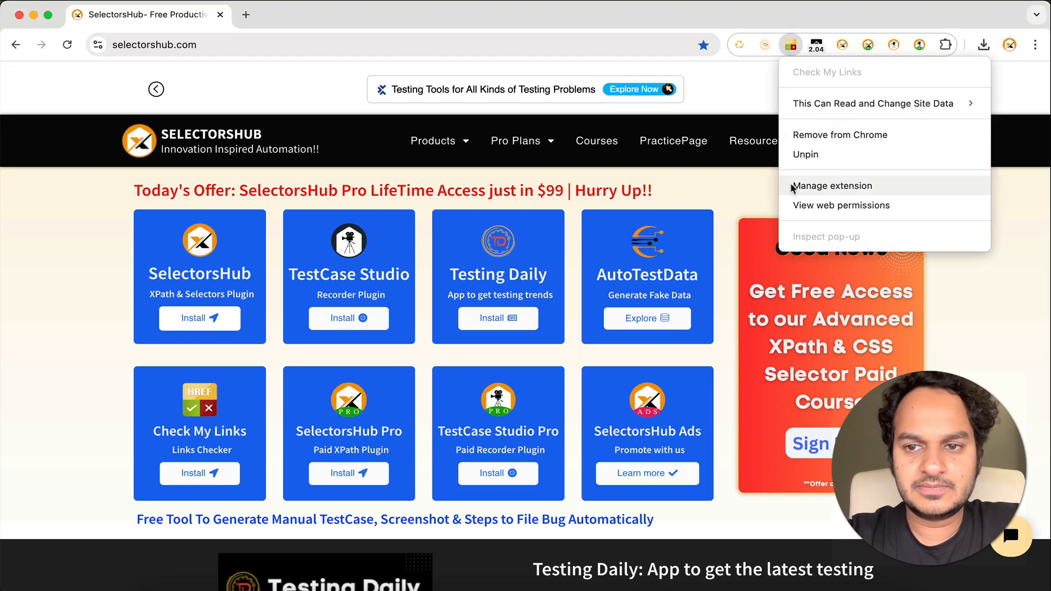
click(831, 186)
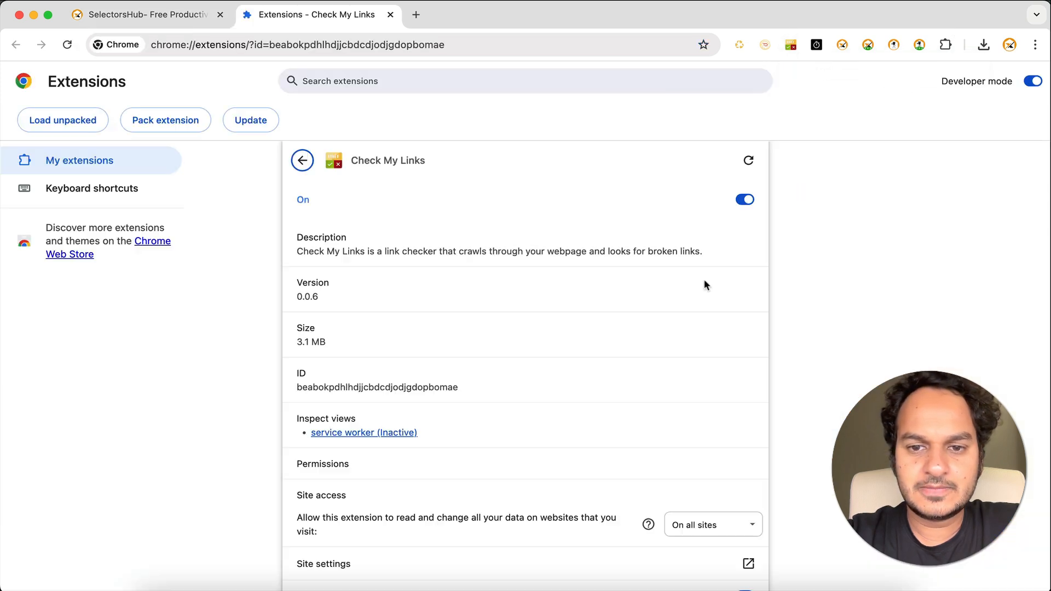
scroll(704, 281, down, 5)
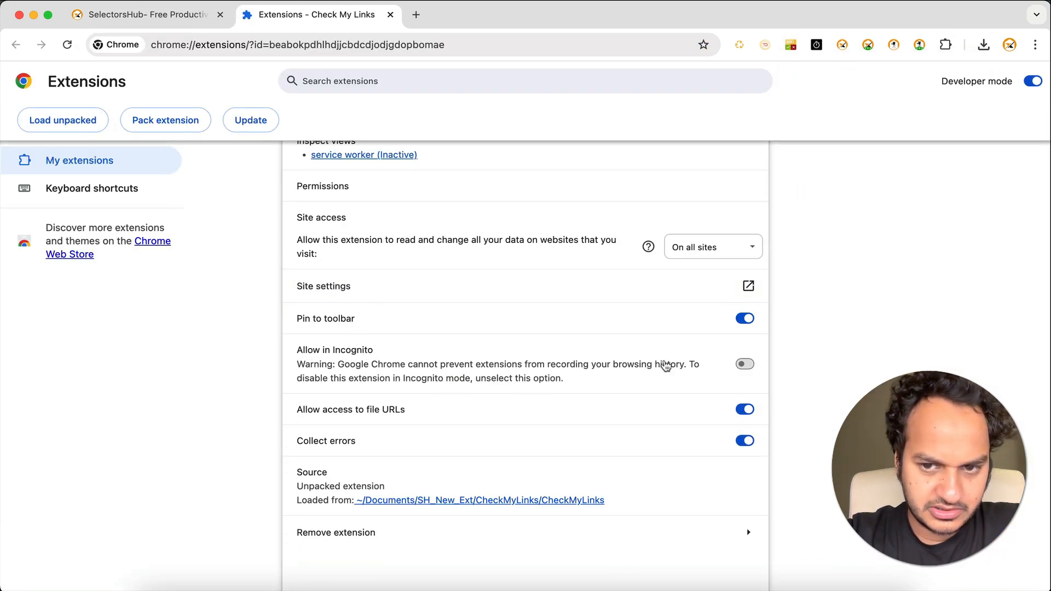
click(745, 365)
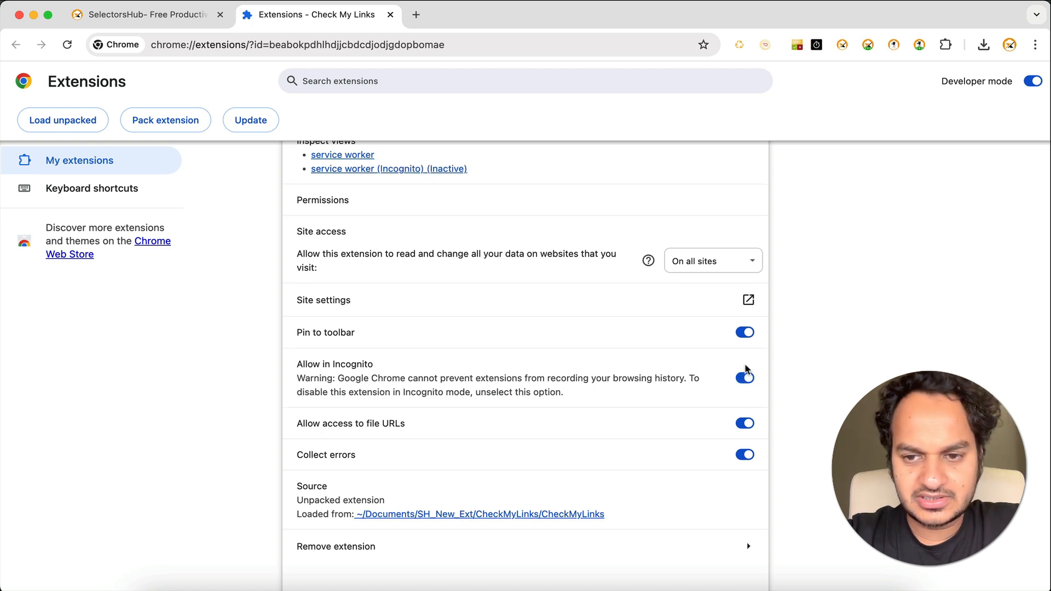
Load selectorshub.com in an Incognito window, run Check My Links on it and dismiss the results
key(super+shift+n)
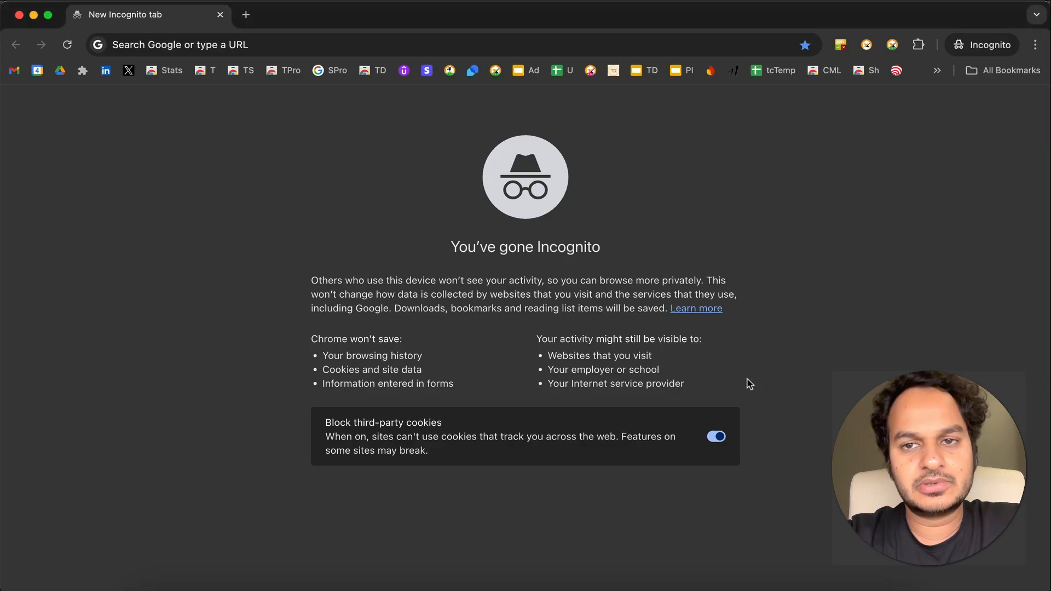
click(557, 41)
text(selectorshub.com)
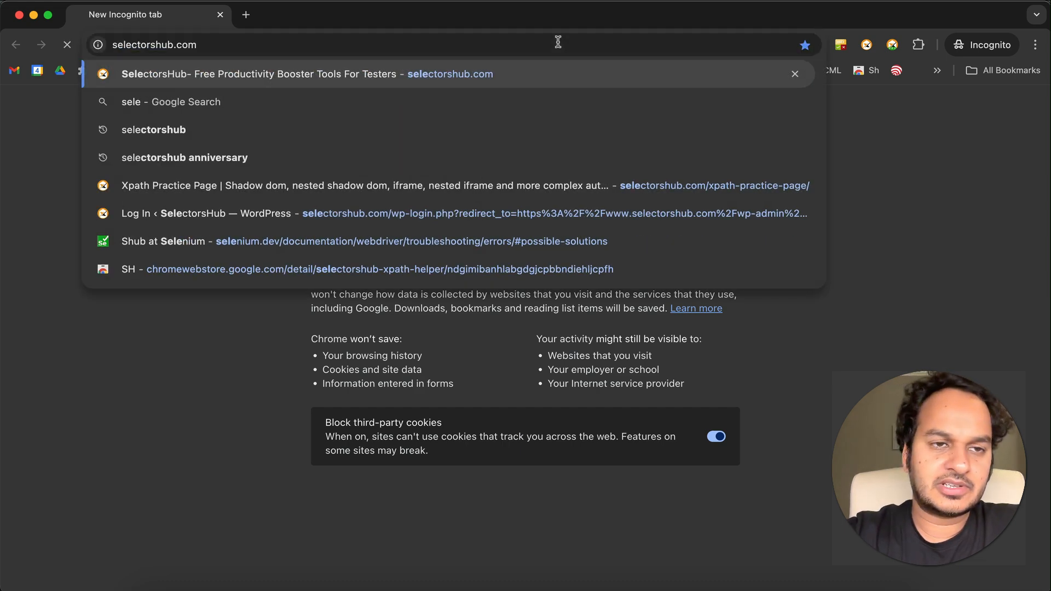
key(Return)
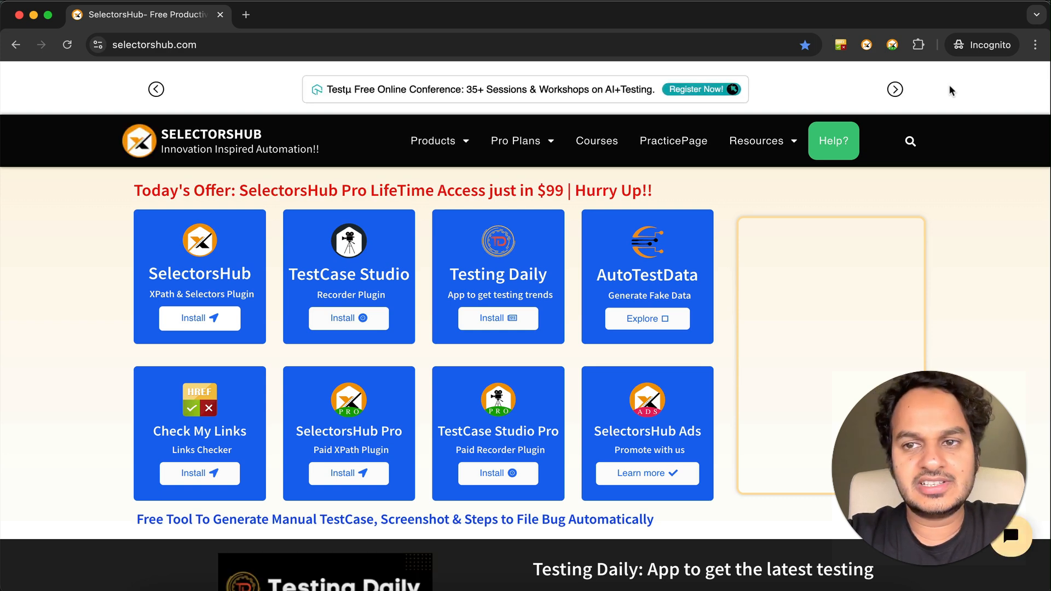
click(842, 46)
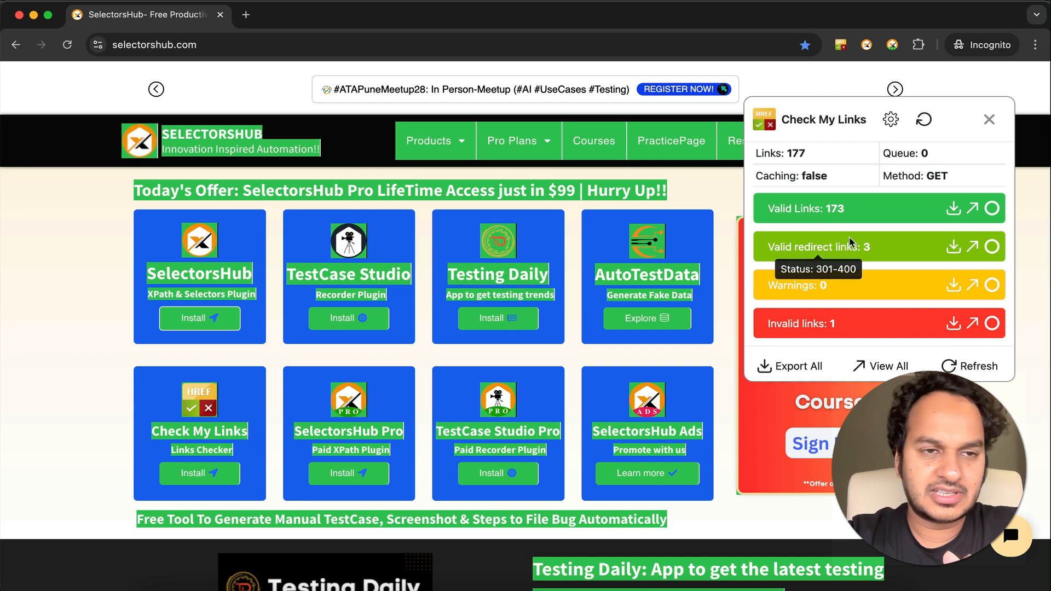
click(989, 120)
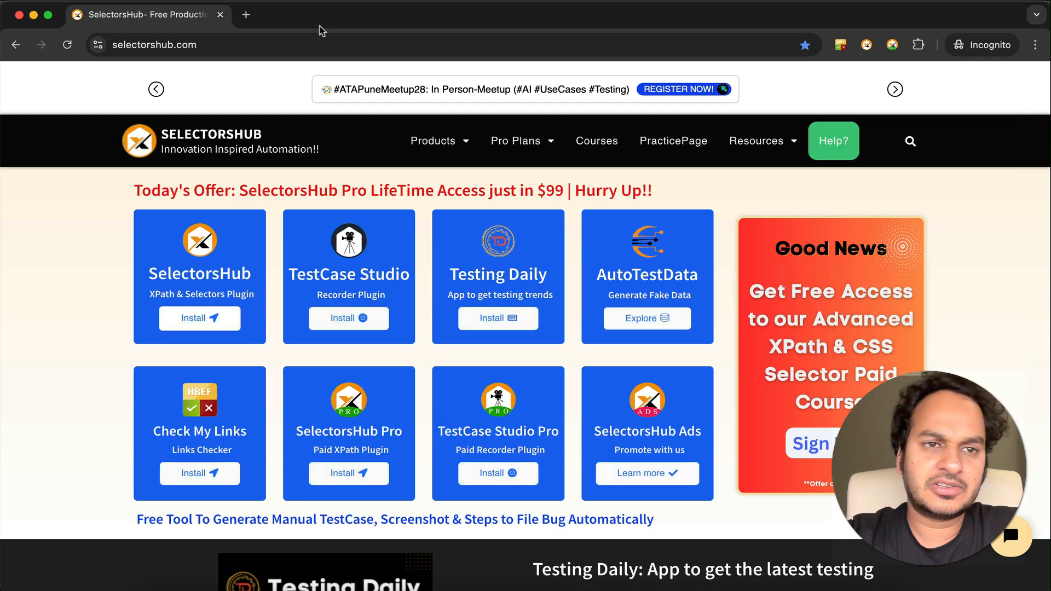
Open google.com in another Incognito page and run Check My Links on it
click(251, 18)
text(google.com)
key(Return)
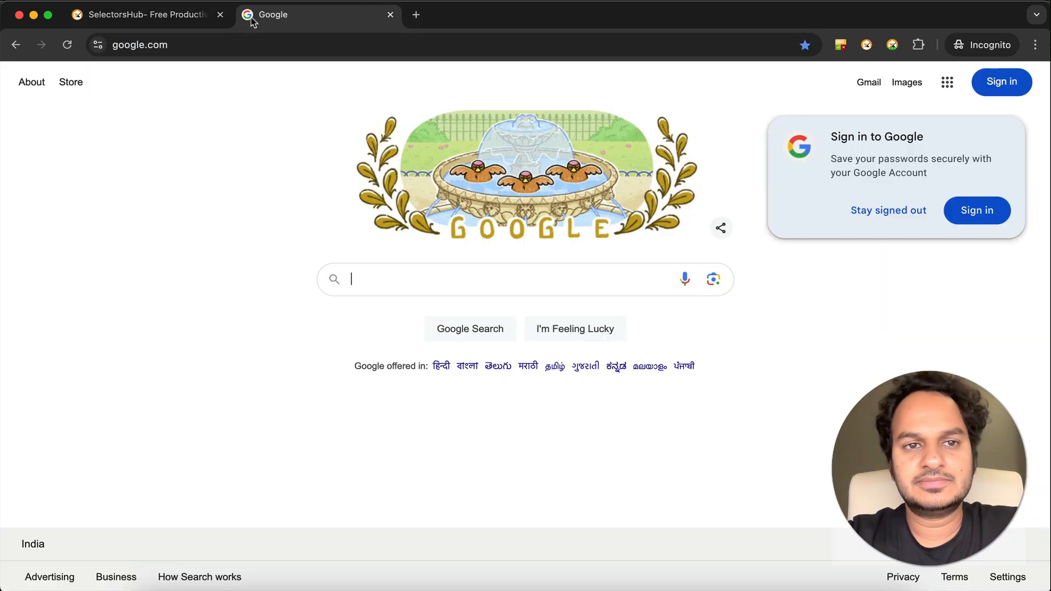
click(841, 44)
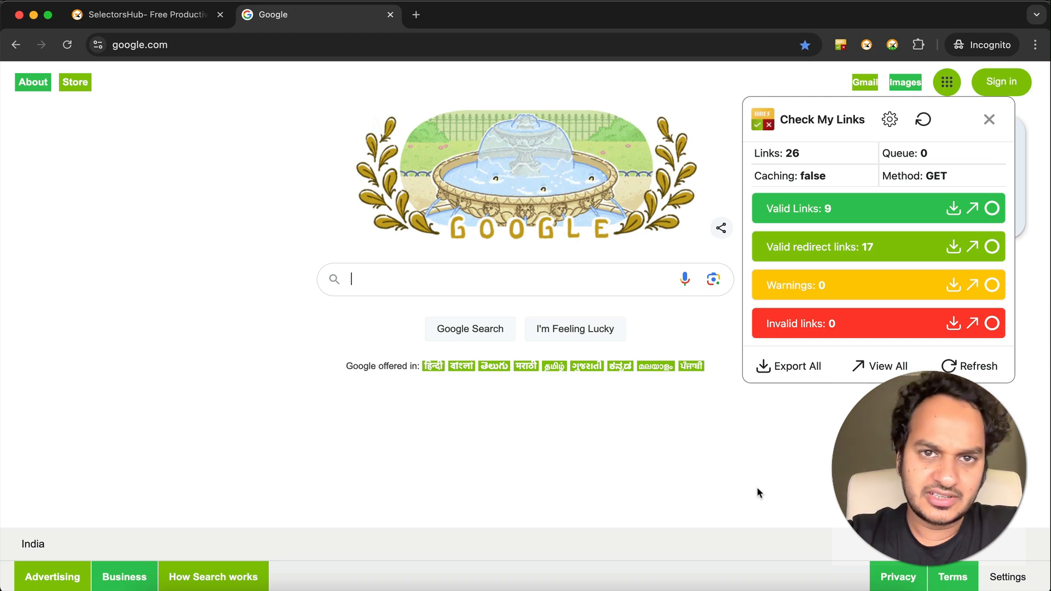
Return to the regular window's Check My Links settings and turn Allow in Incognito off and on again
key(super+grave)
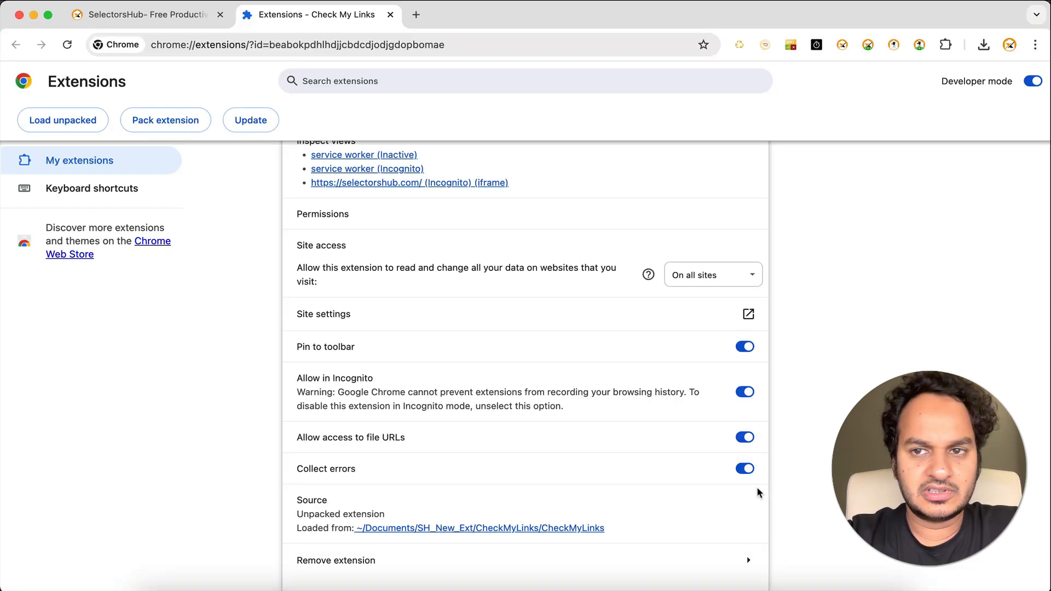
right_click(792, 44)
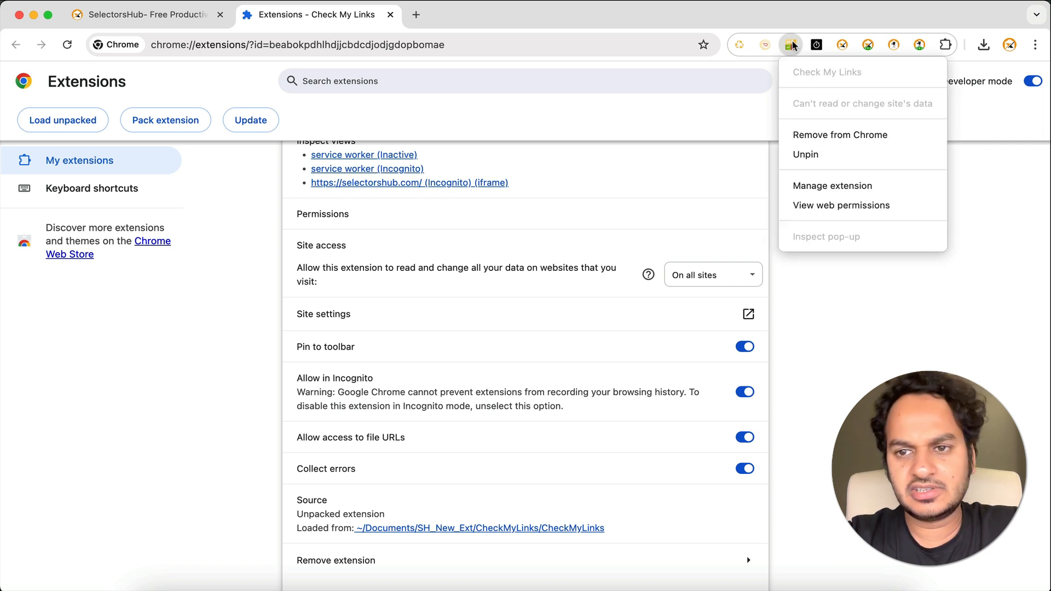
click(799, 187)
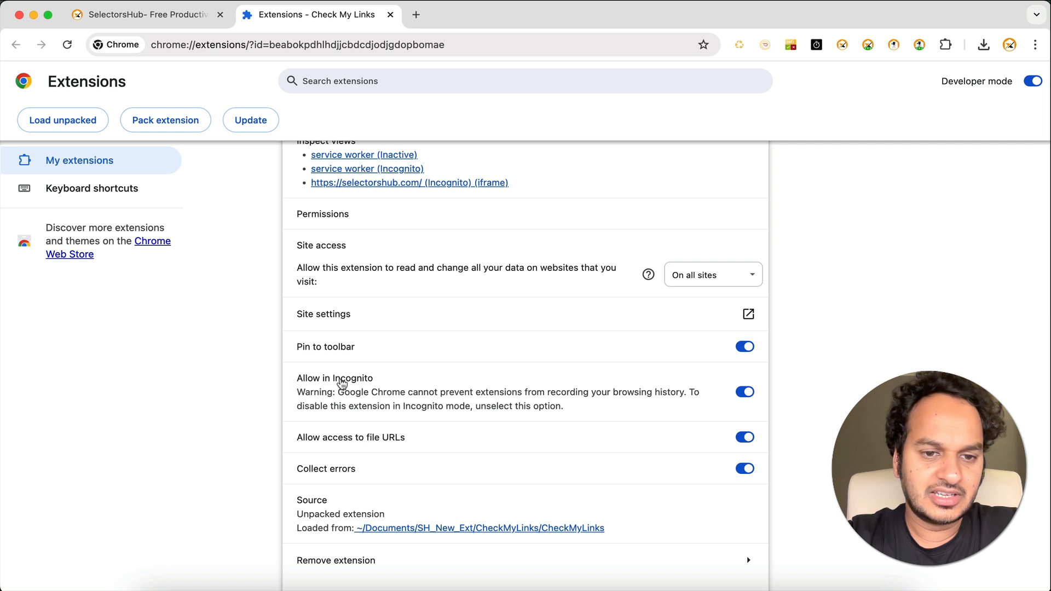
click(747, 393)
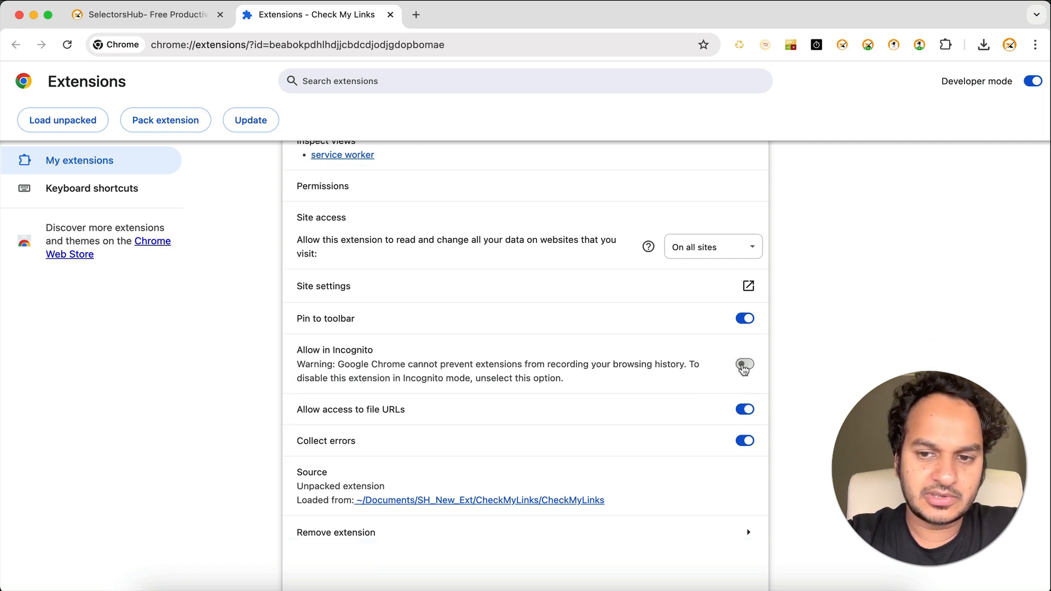
click(742, 365)
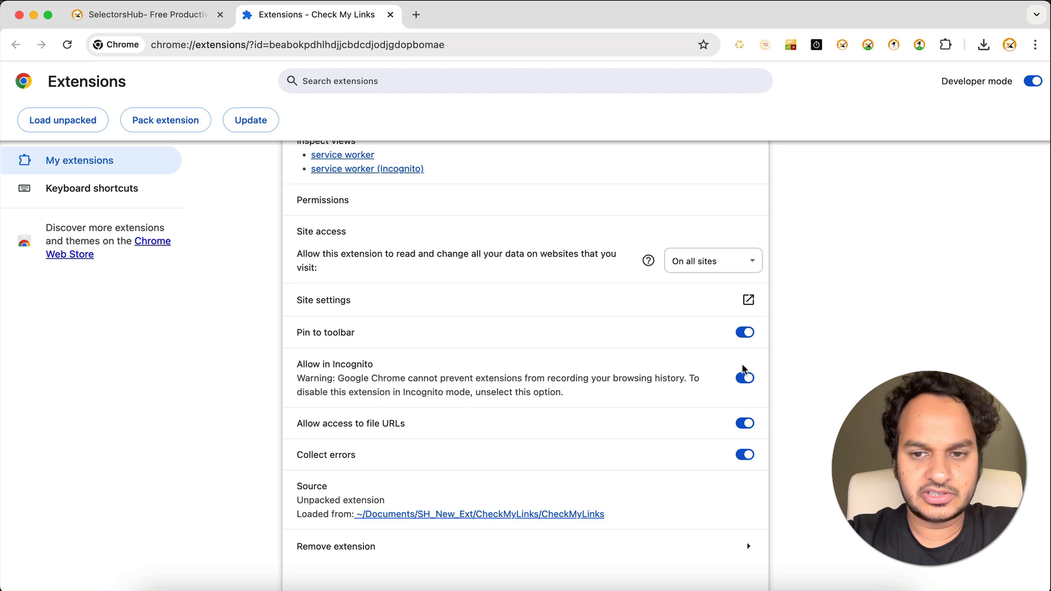
Open the SelectorsHub practice page, go to its shadow DOM section and run Check My Links
click(189, 16)
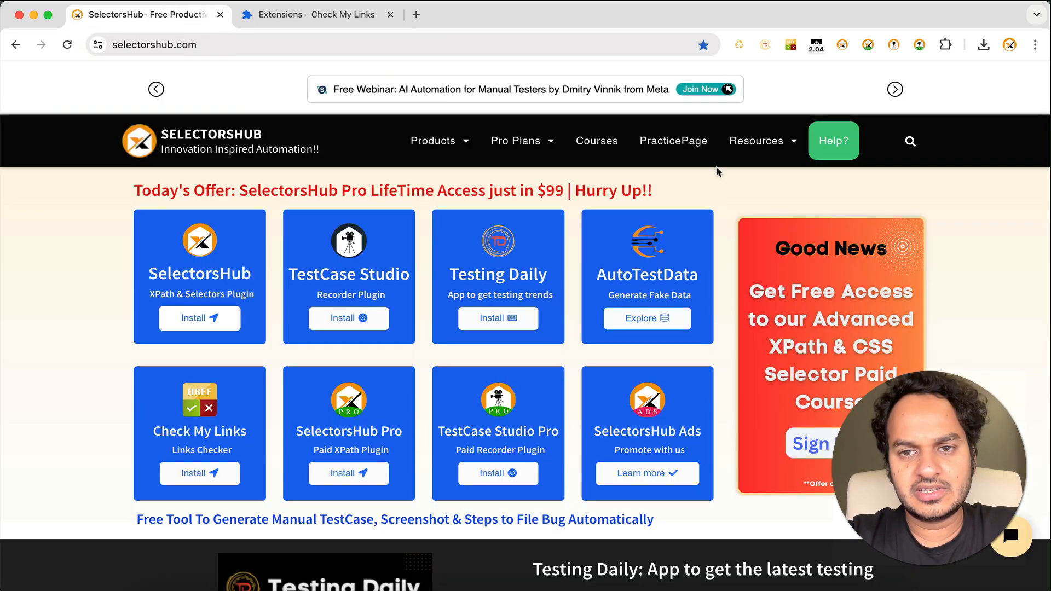
click(666, 141)
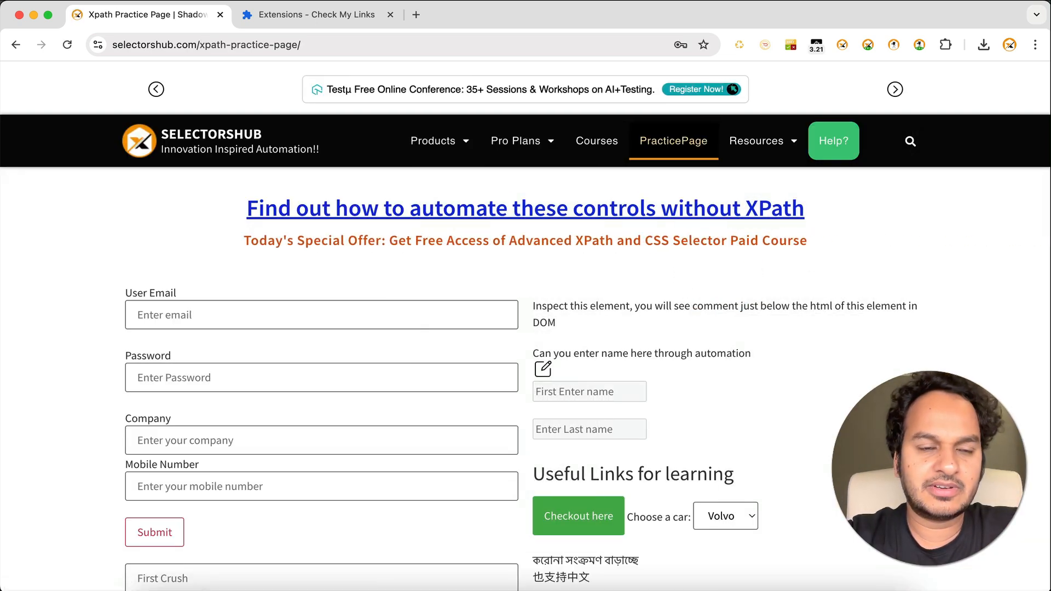
scroll(526, 350, down, 20)
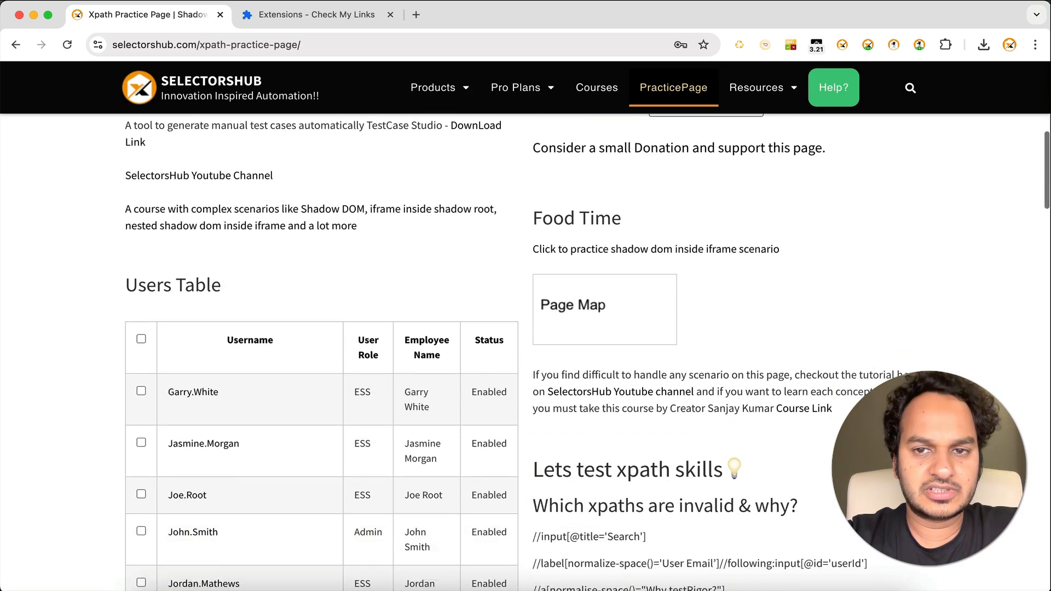
scroll(537, 324, down, 2)
scroll(537, 324, up, 3)
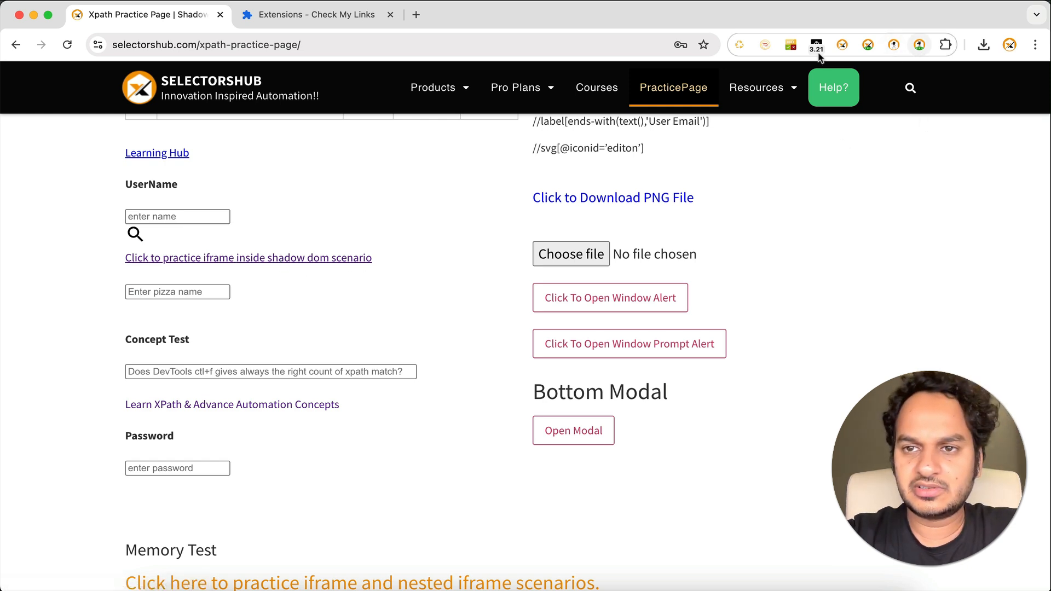
click(789, 45)
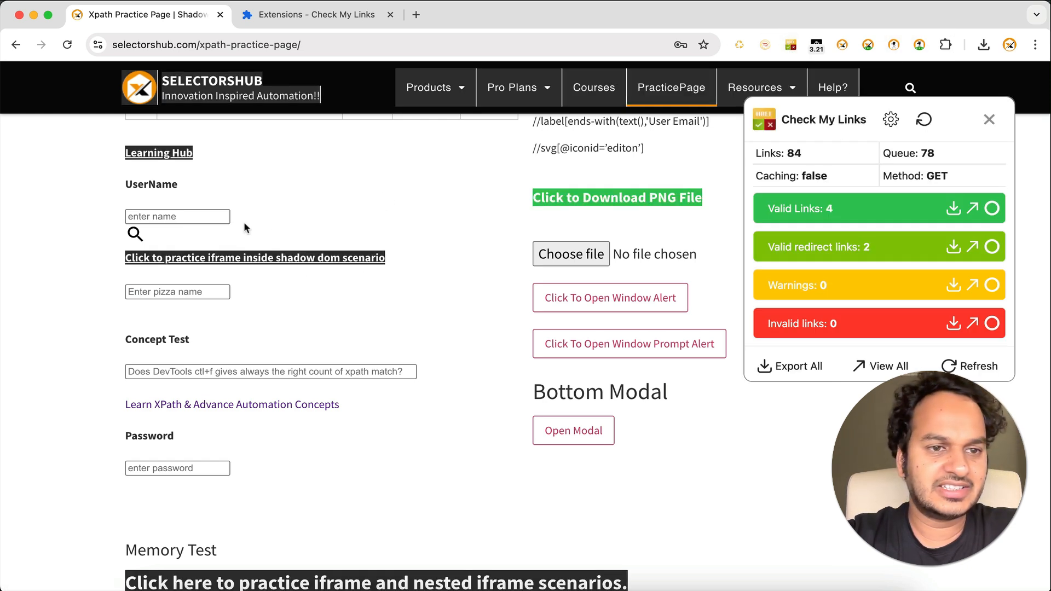
Inspect the "Click to practice iframe inside shadow dom scenario" link's element and SelectorsHub selectors, then close the inspector and link results
right_click(285, 259)
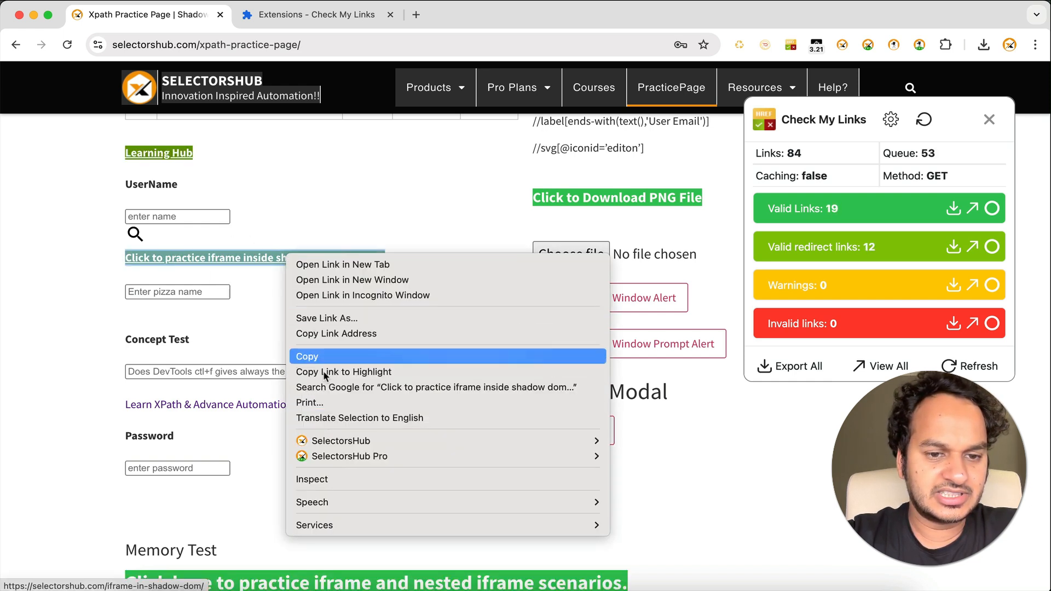
click(325, 487)
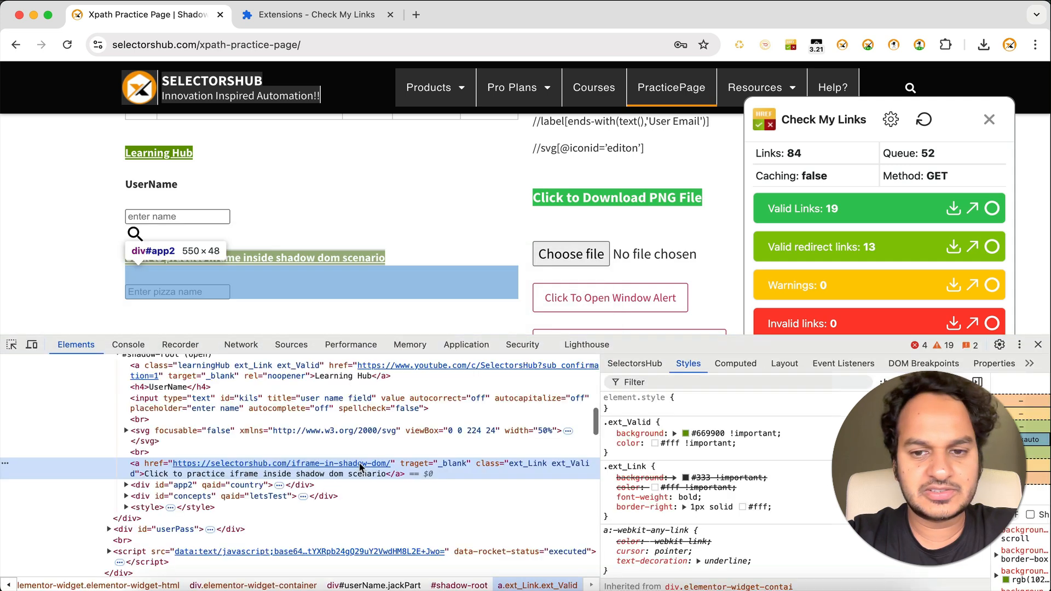
click(642, 364)
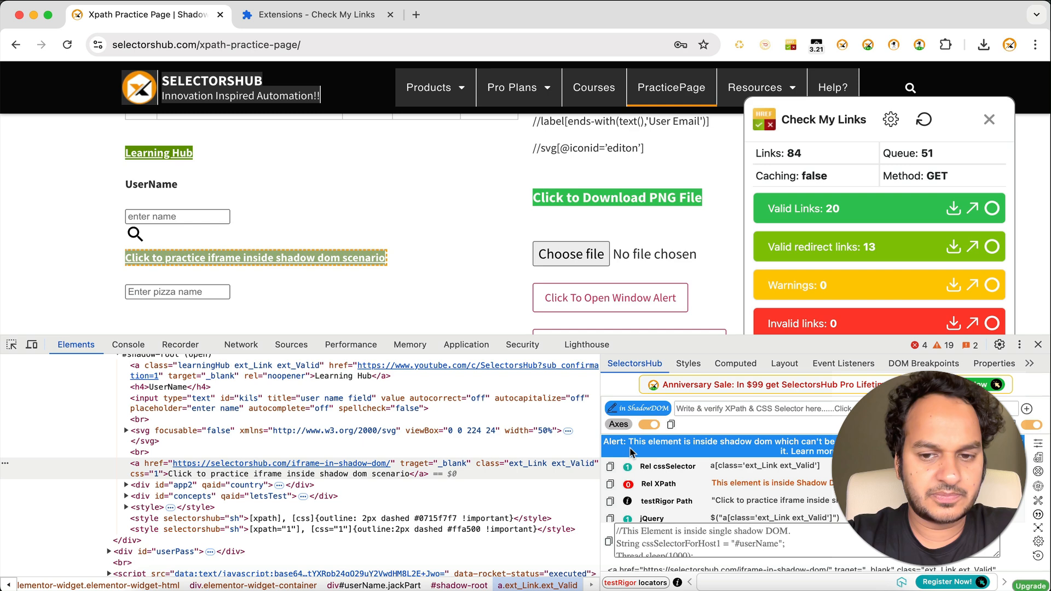
click(1038, 345)
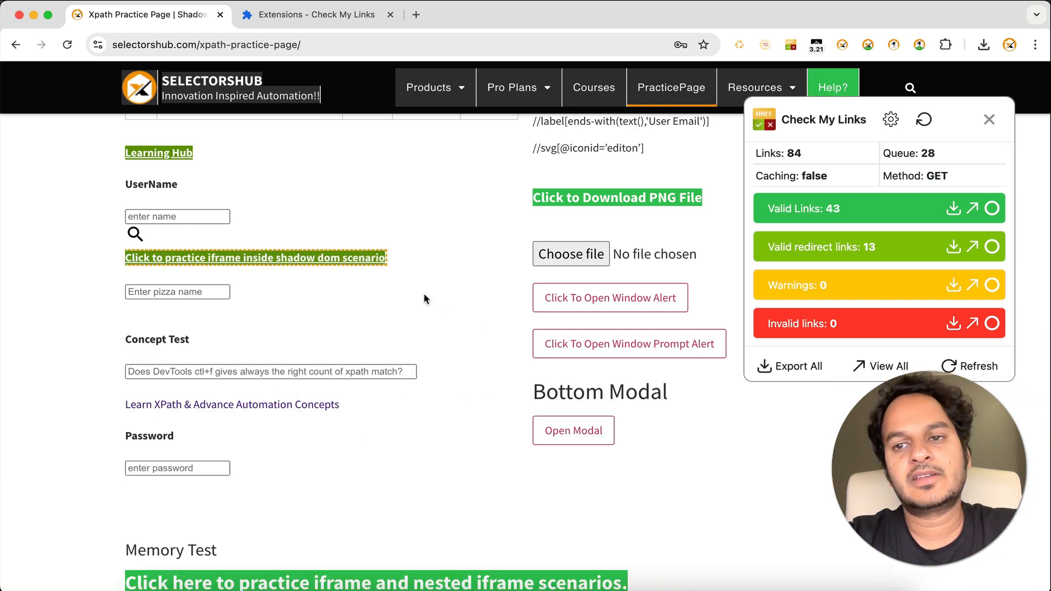
click(989, 120)
Open selectorshub.com in a new page of the regular window and run Check My Links on it
click(416, 15)
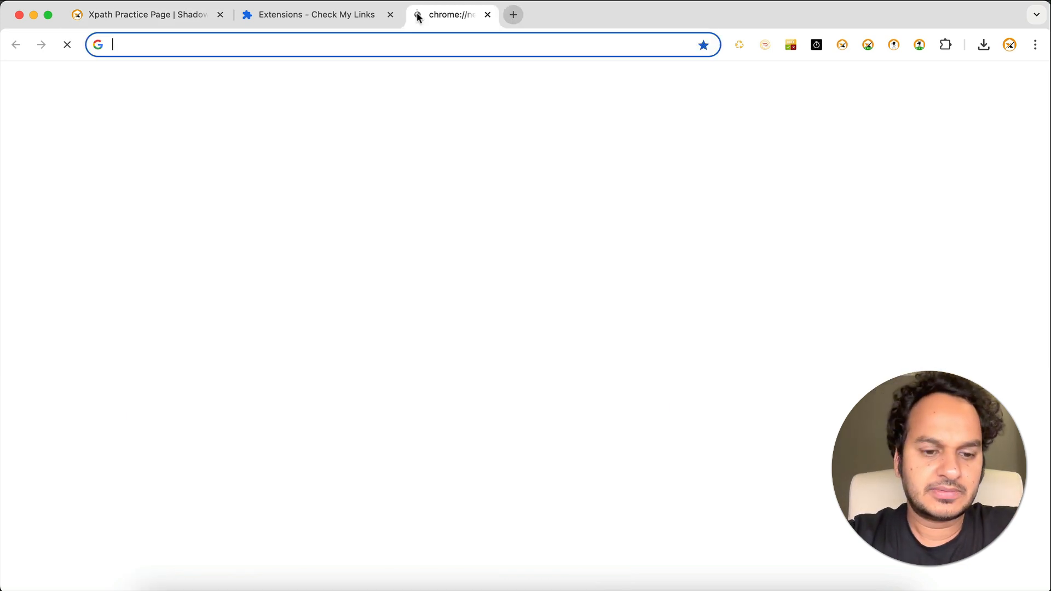
text(se)
key(Return)
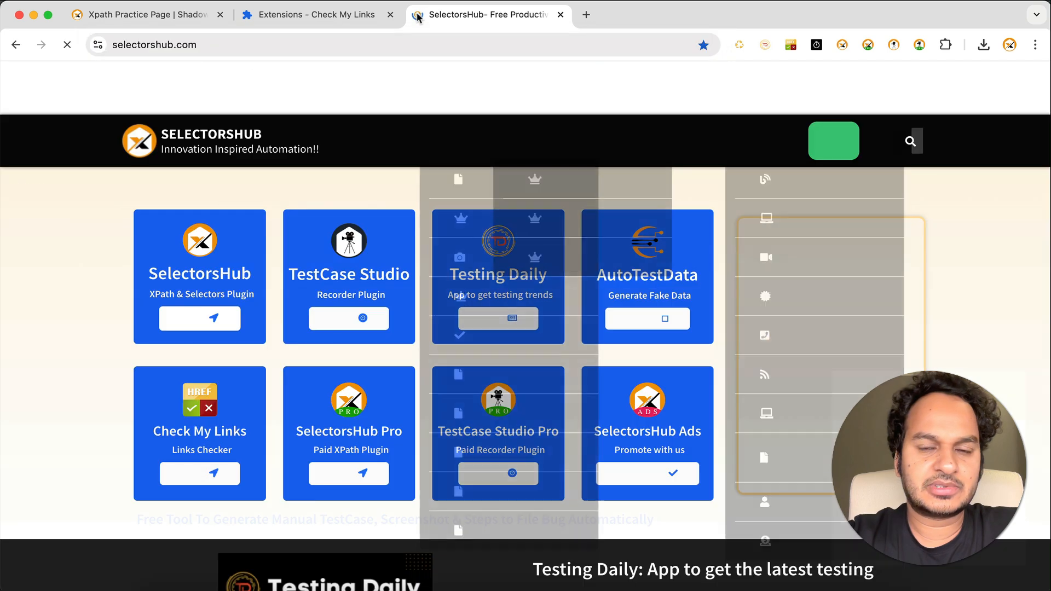
click(790, 46)
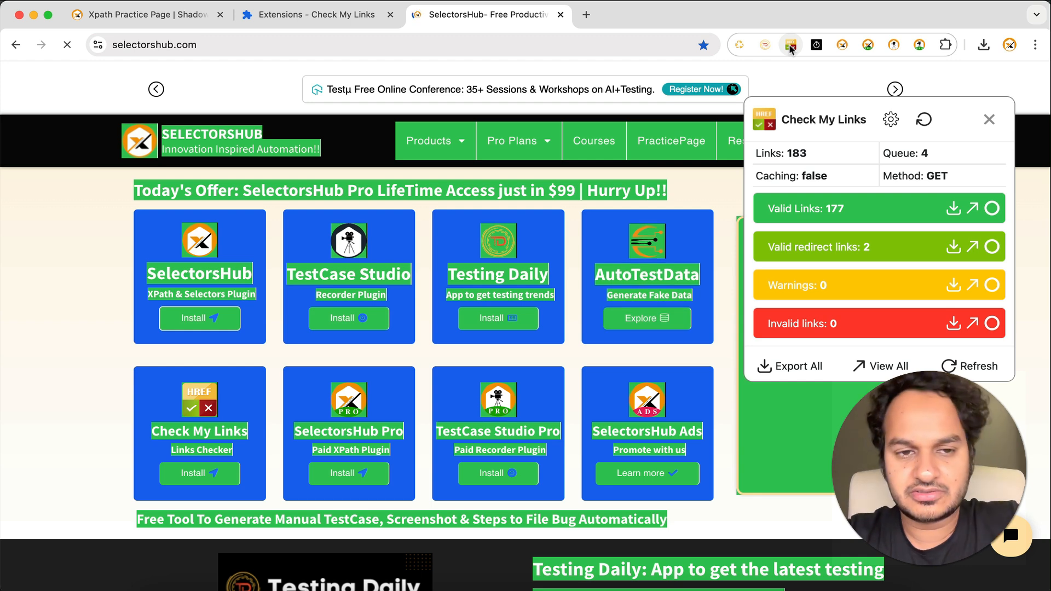
View the full list of checked links with their status codes, then return to the checked SelectorsHub page
click(877, 367)
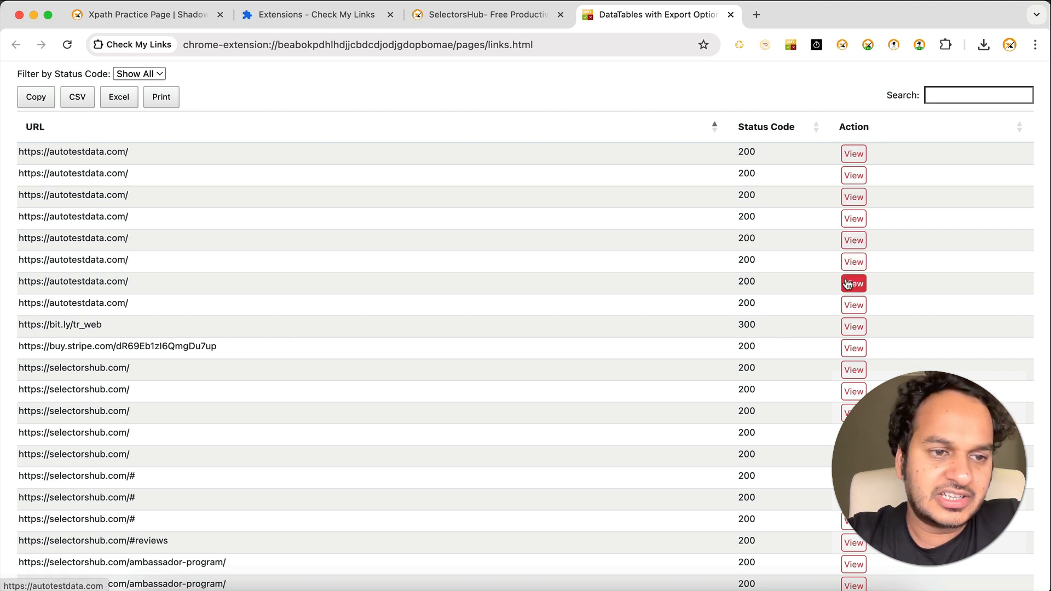
scroll(819, 459, down, 3)
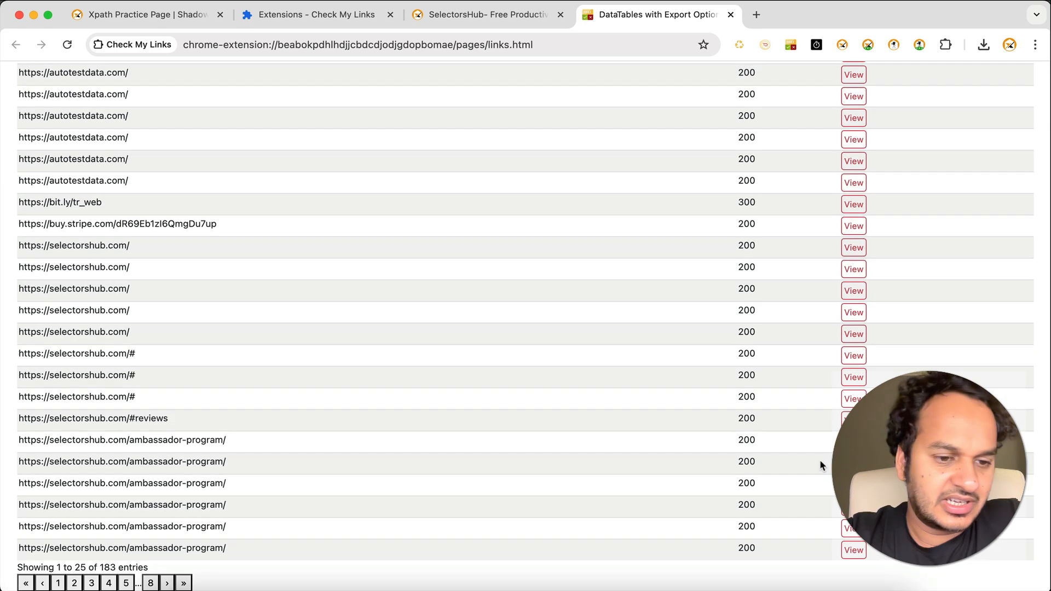
scroll(293, 330, up, 3)
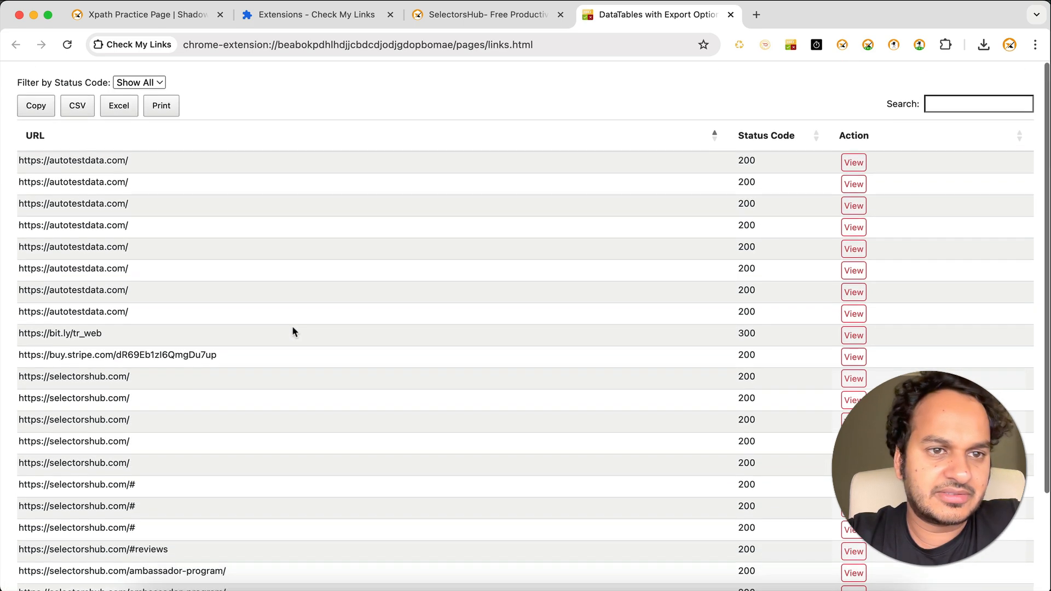
click(498, 16)
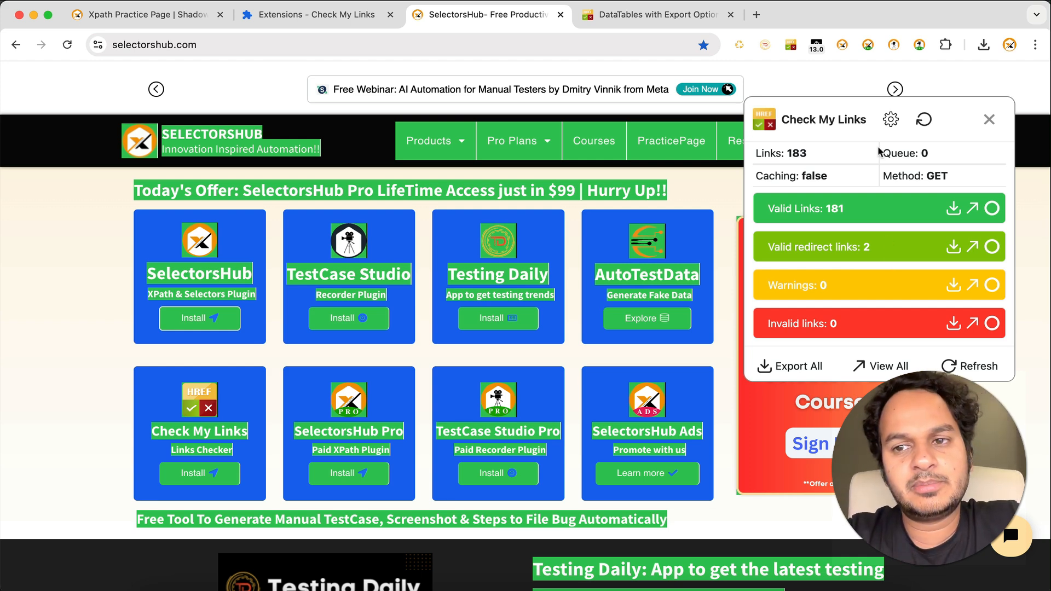
Open the Check My Links settings and enable Include Empty Links in the report
click(891, 120)
scroll(558, 353, down, 10)
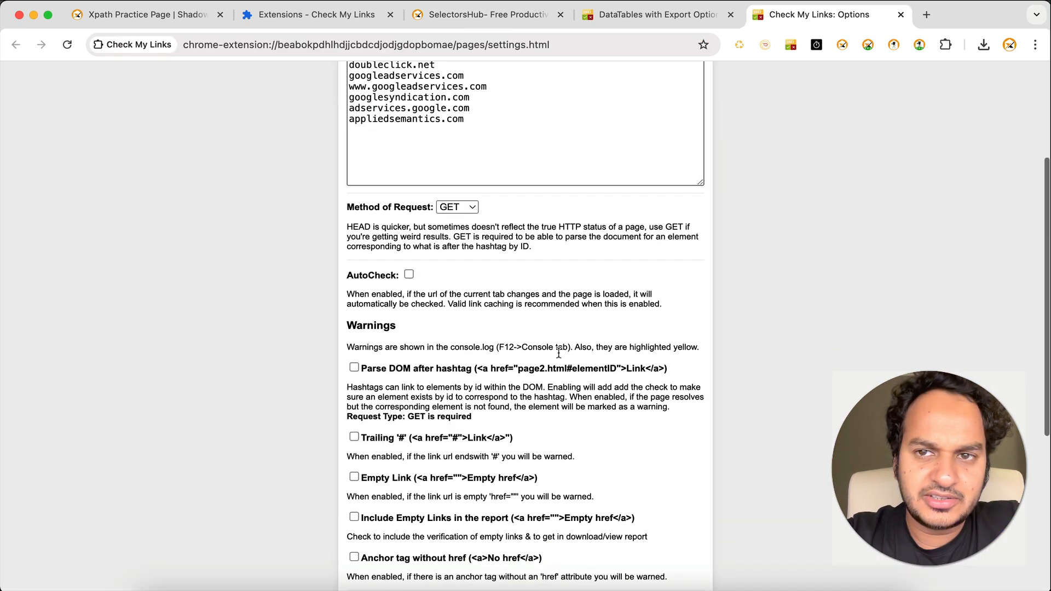
scroll(558, 353, down, 1)
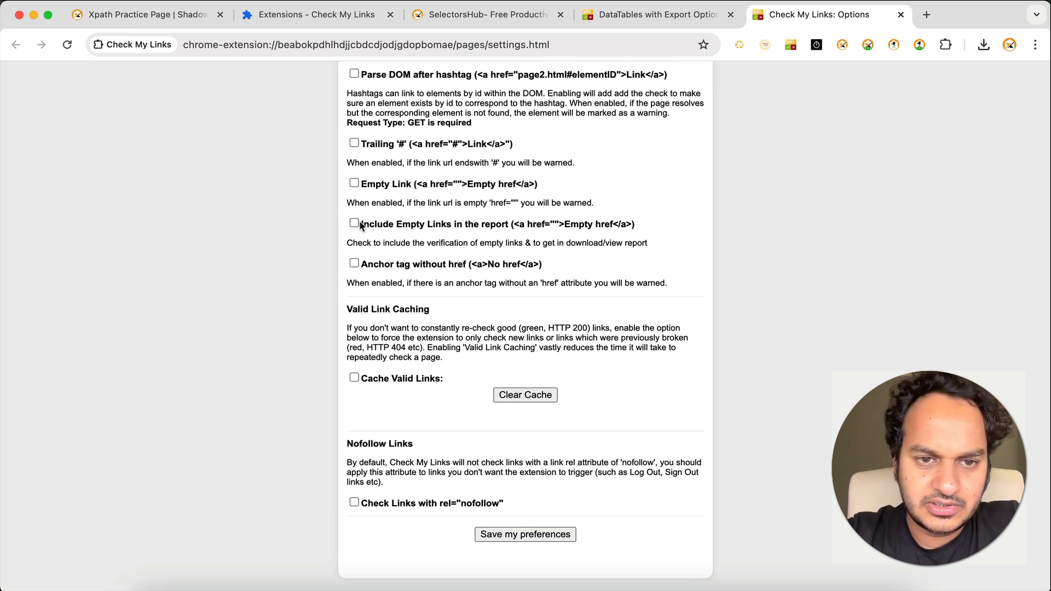
Close the link results on the SelectorsHub page, reload it and run Check My Links again
click(489, 17)
click(995, 128)
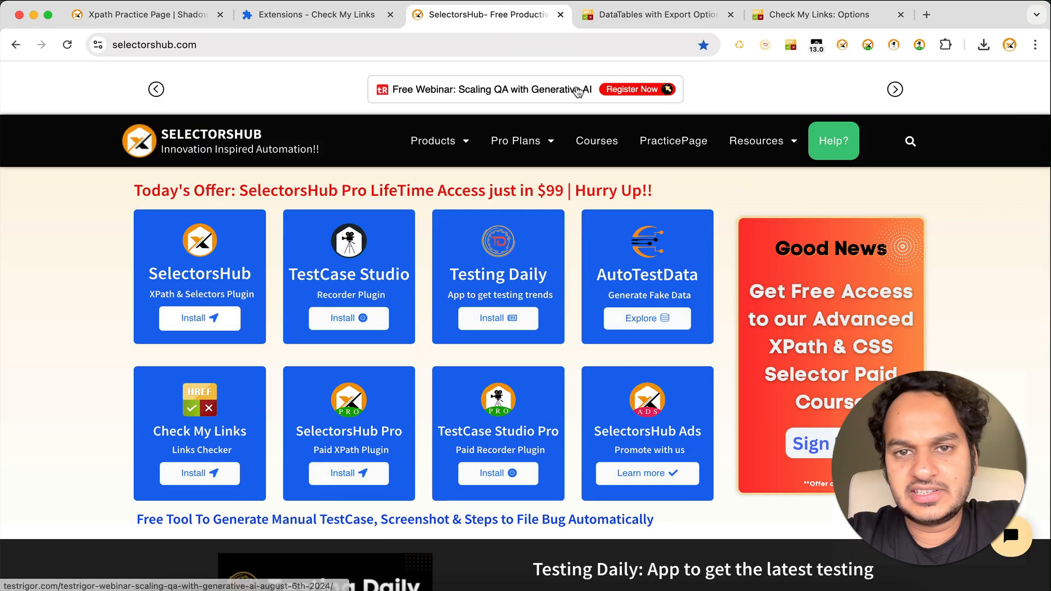
click(574, 45)
key(Return)
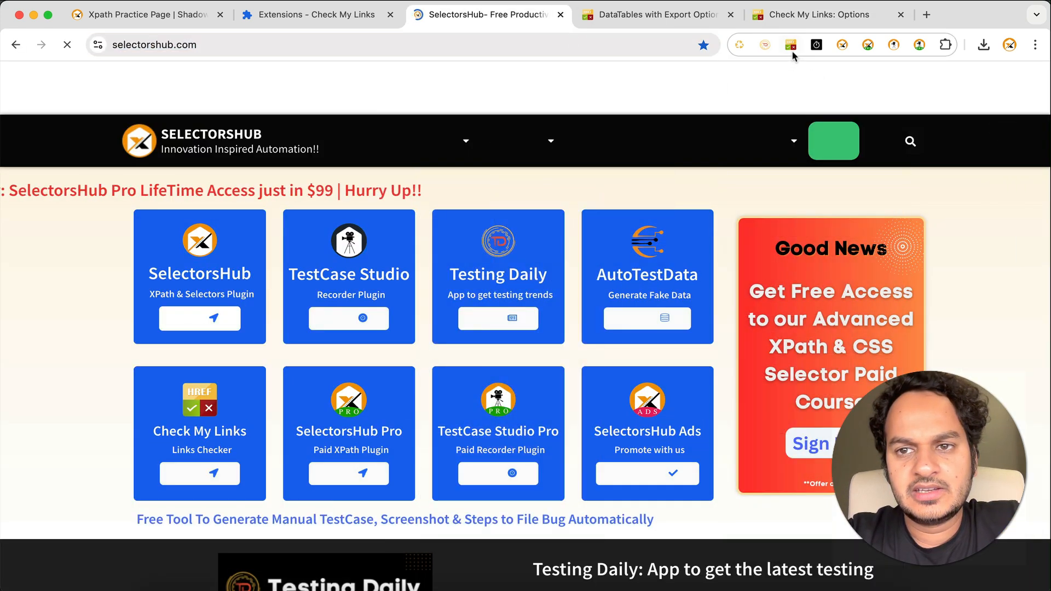
click(790, 46)
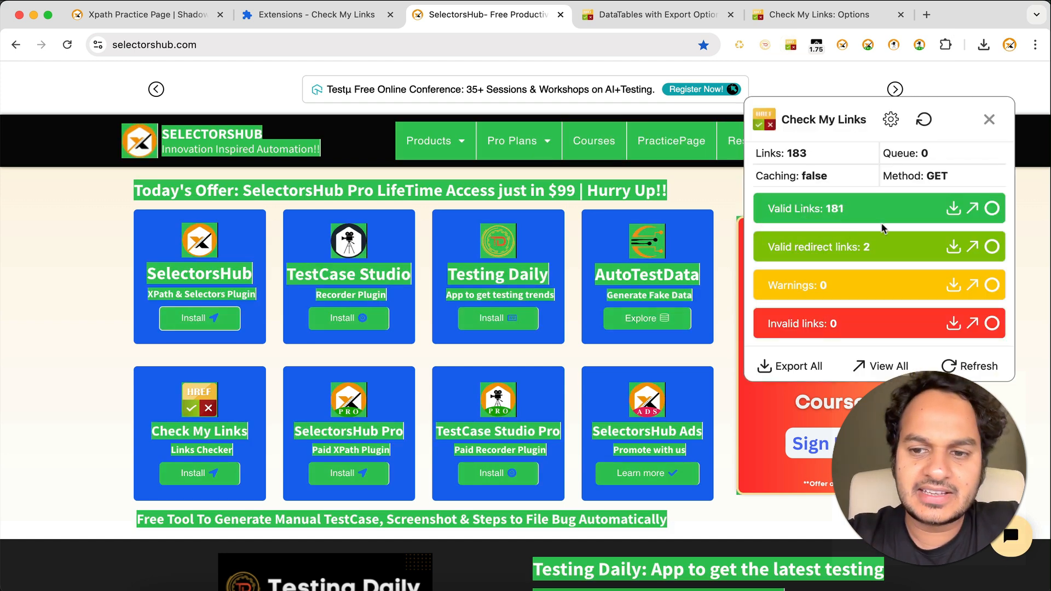
View the full list of checked links and toggle the sort order of the URL column
click(872, 368)
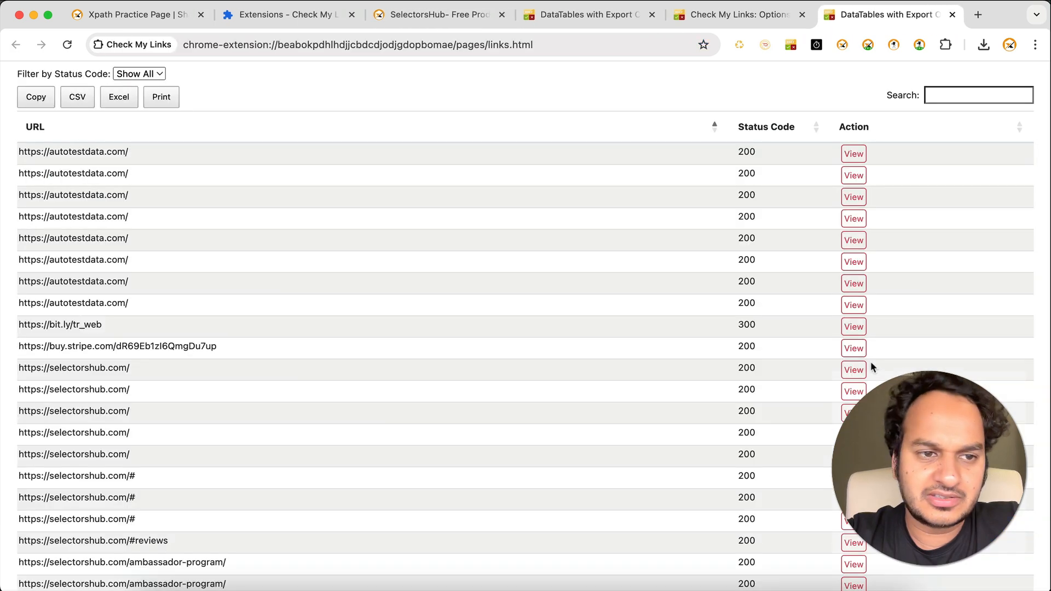
scroll(488, 272, down, 3)
scroll(731, 137, up, 3)
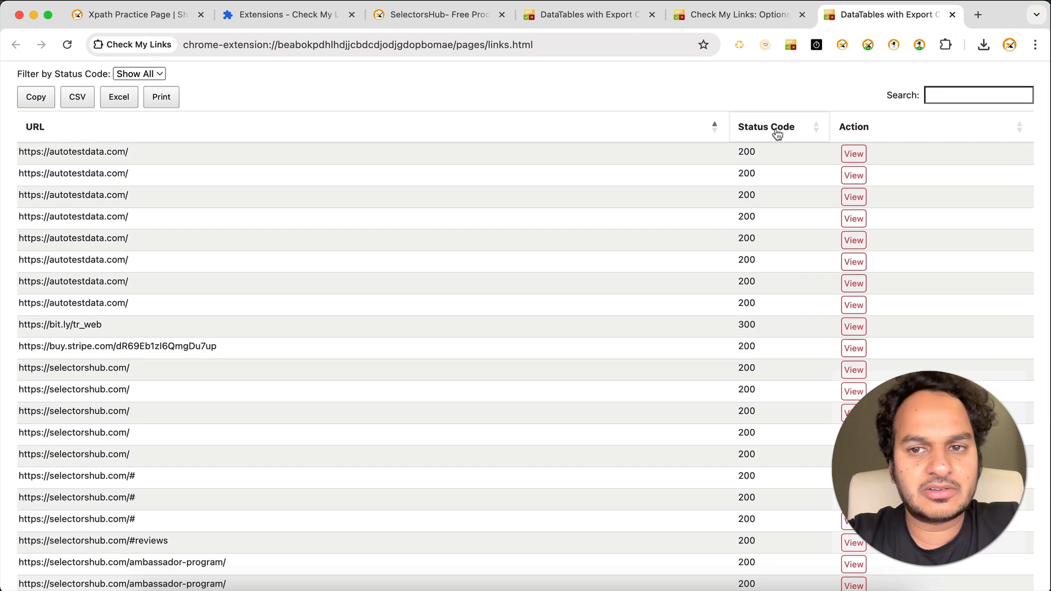
click(715, 130)
click(717, 130)
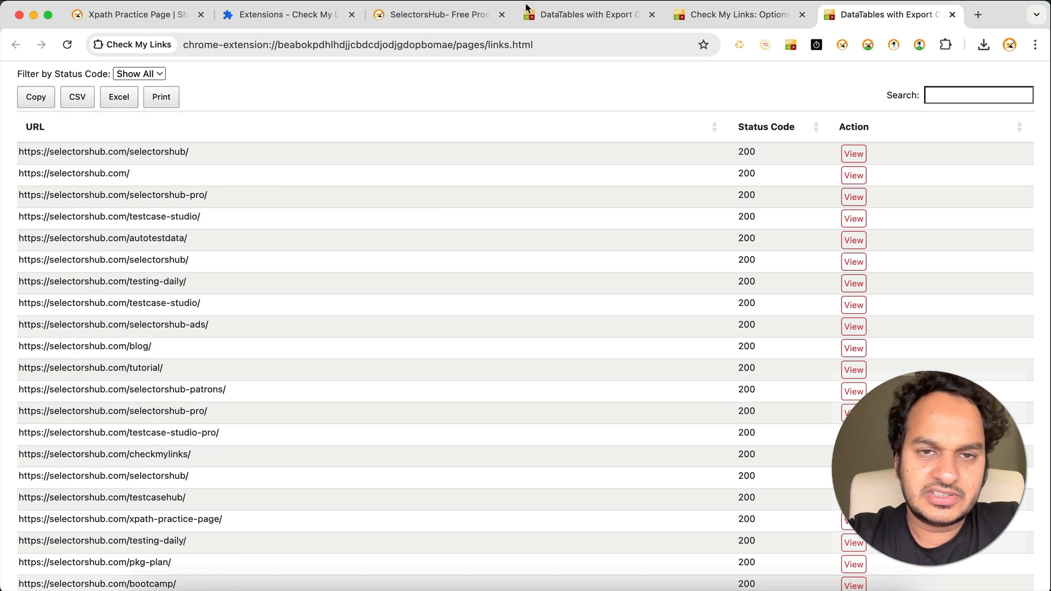
Return to the Check My Links settings and save the preferences with Include Empty Links in the report enabled
click(430, 13)
click(728, 22)
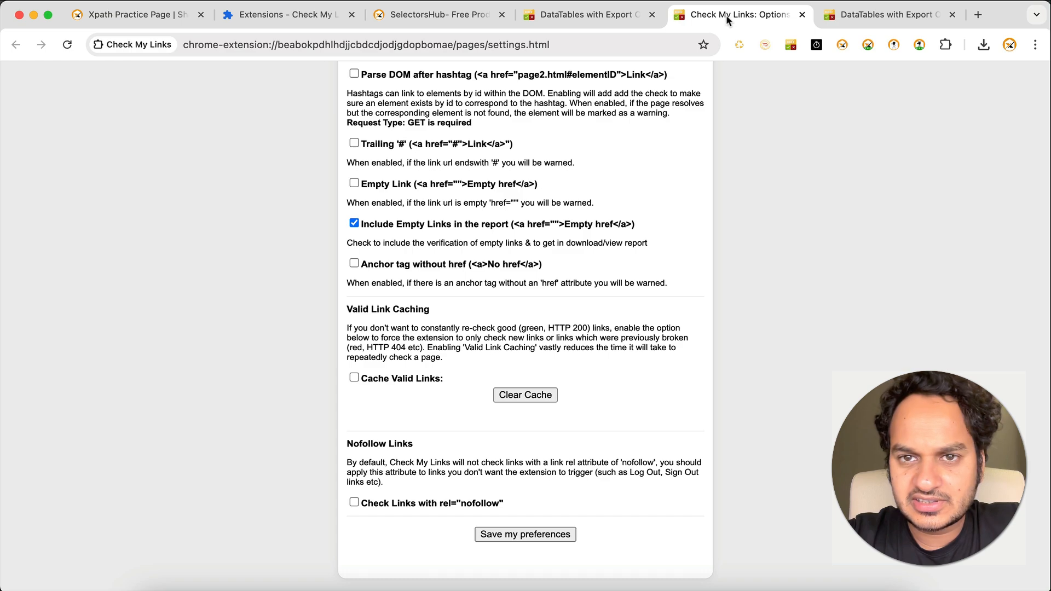
scroll(504, 567, down, 2)
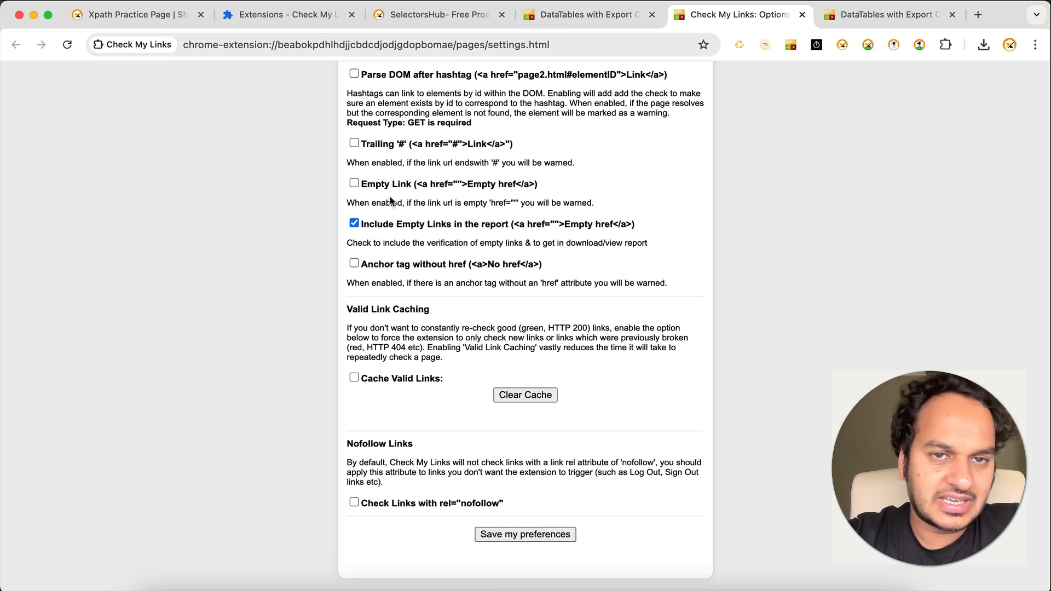
scroll(386, 149, up, 6)
scroll(427, 274, down, 6)
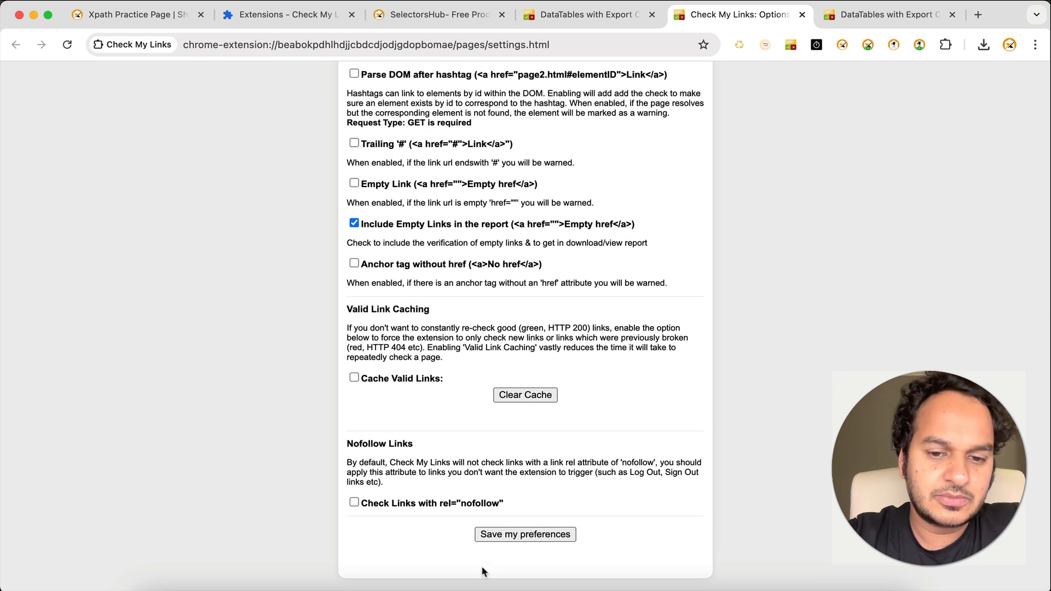
click(523, 534)
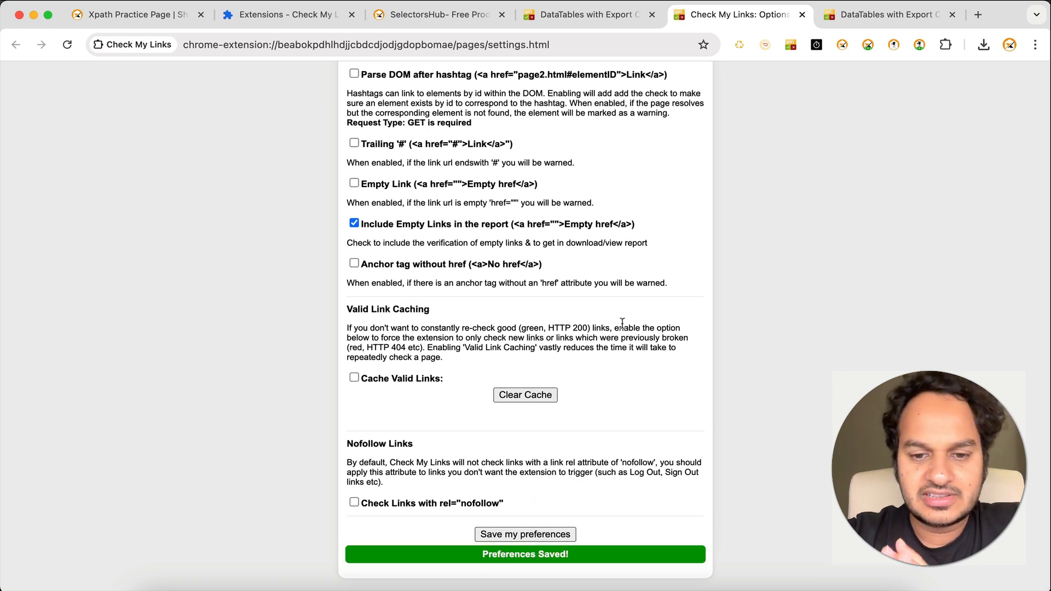
Clear the old link results from the SelectorsHub page, reload it and rerun the link check with the saved preferences
click(460, 18)
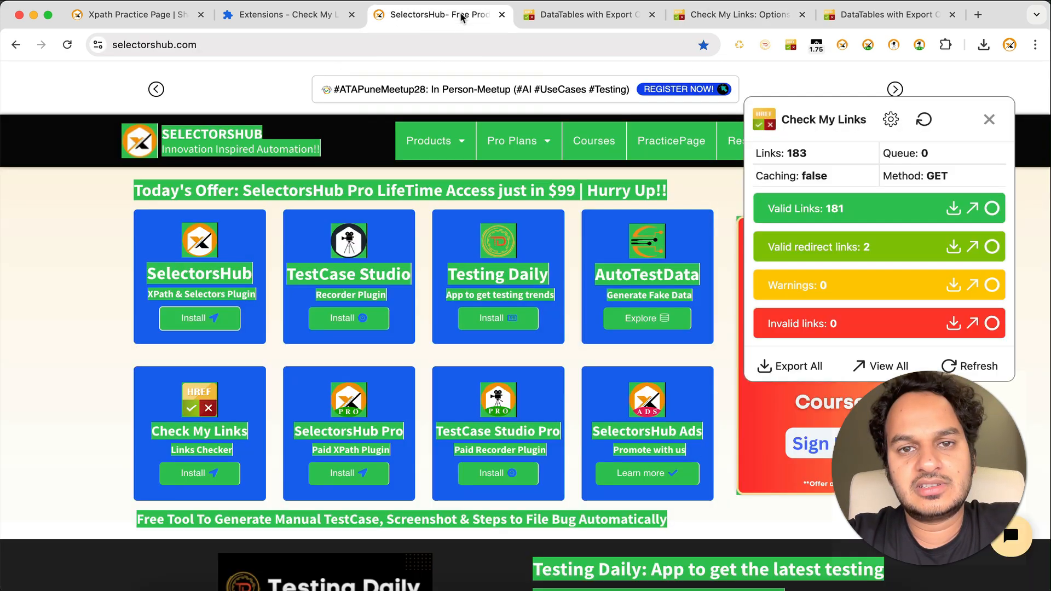
click(989, 120)
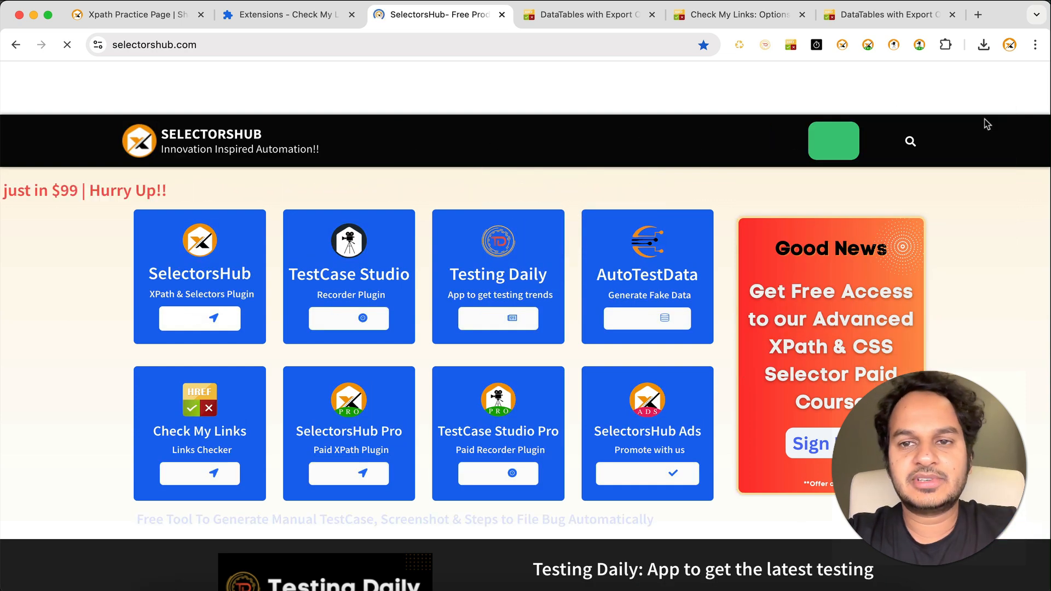
click(790, 46)
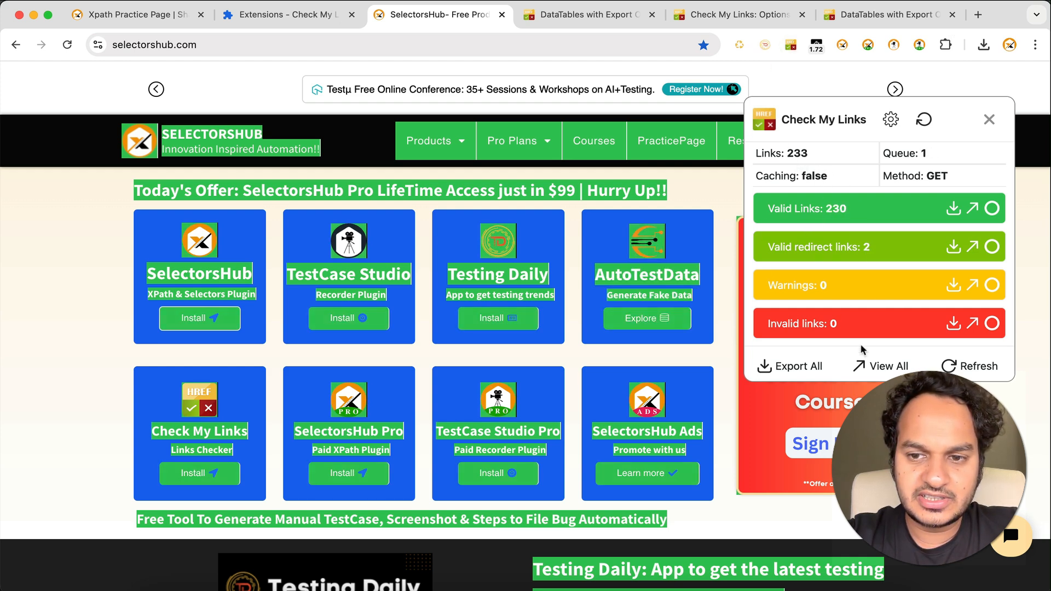
View all links from the new check, including empty ones, and change the URL sort order
click(890, 367)
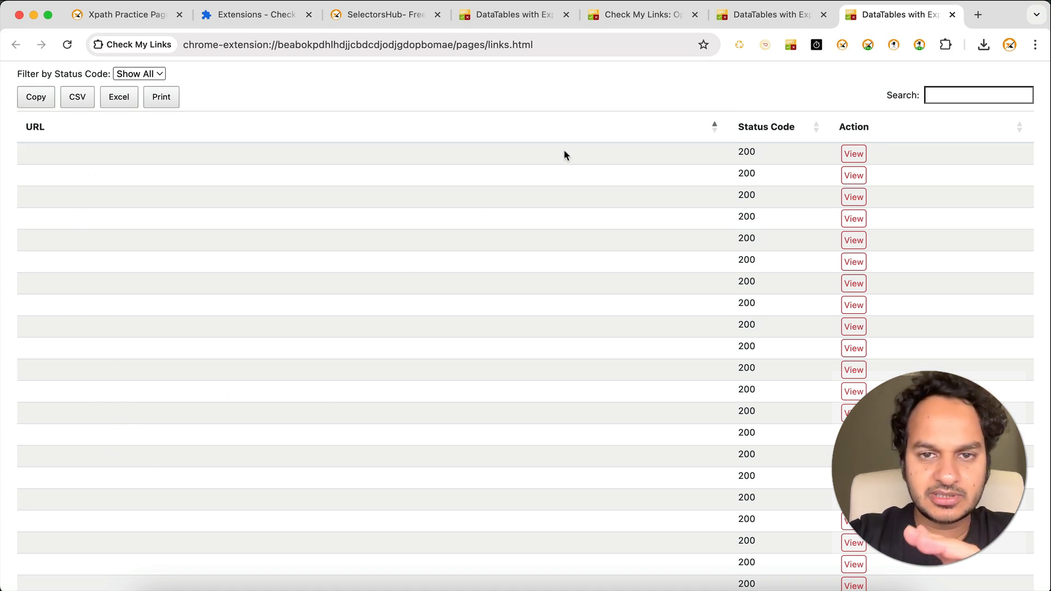
click(597, 129)
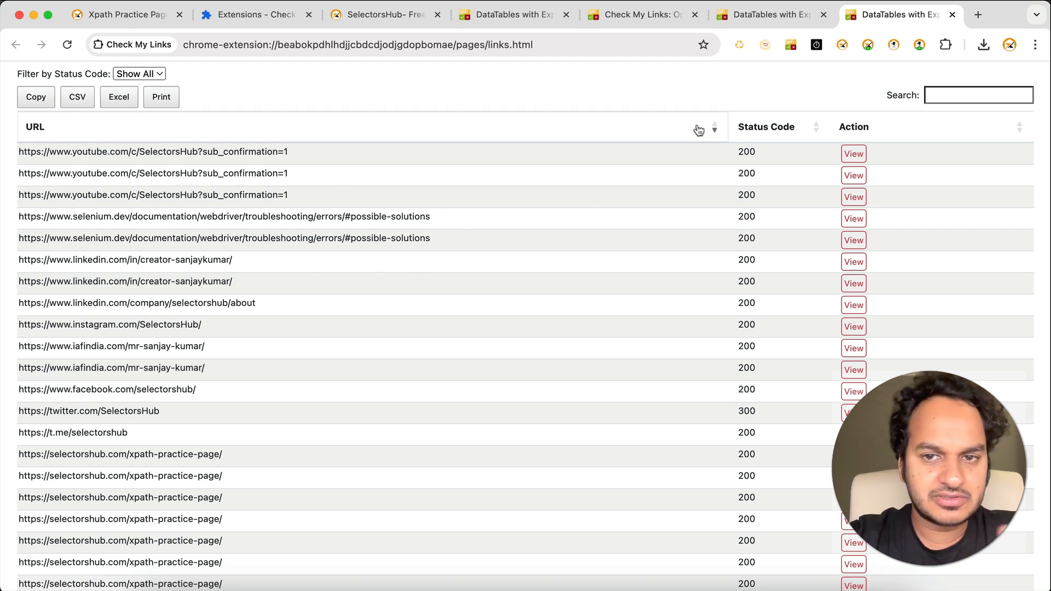
click(706, 128)
Review the Valid Links status range on the checked page and compare it with the Include Empty Links setting
click(385, 14)
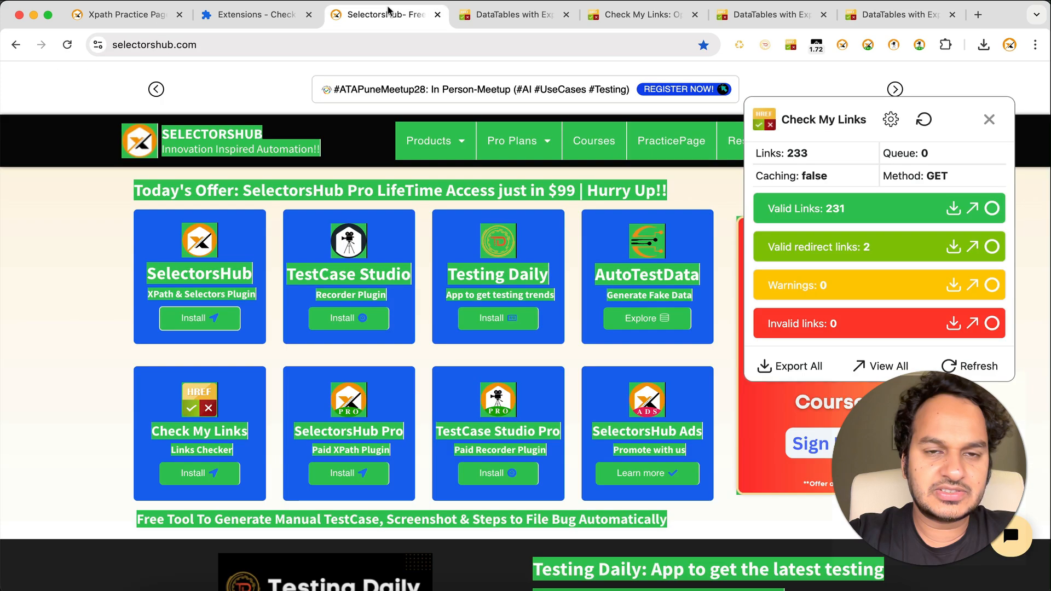
mouse_move(823, 219)
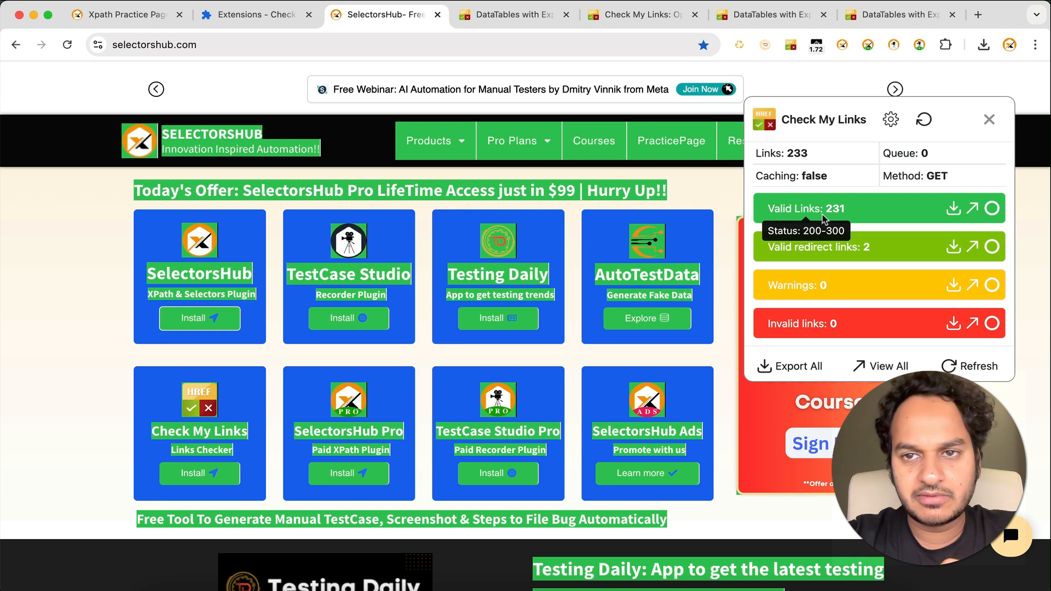
click(644, 15)
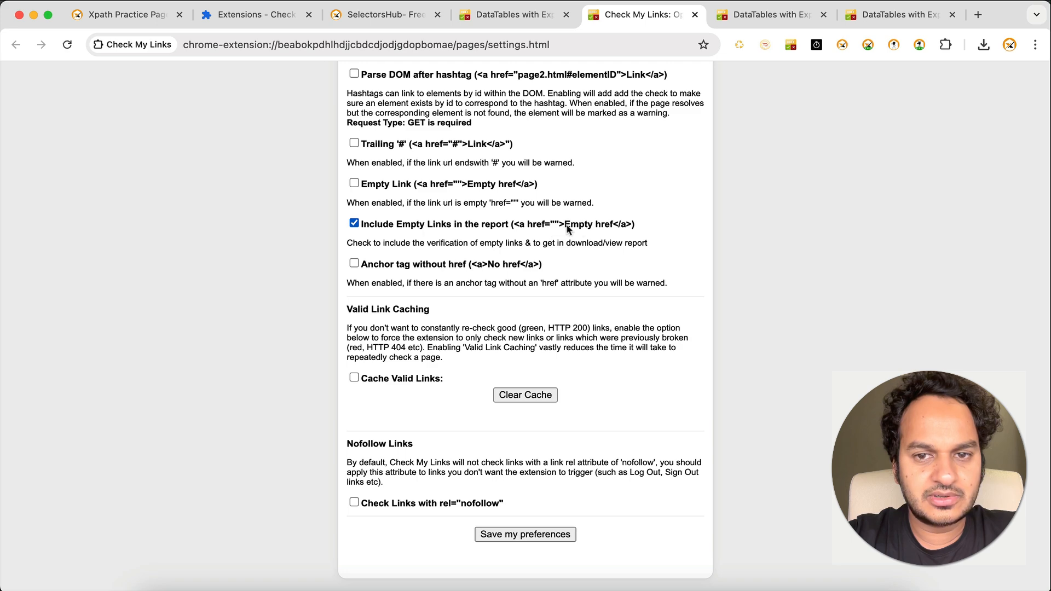
click(394, 14)
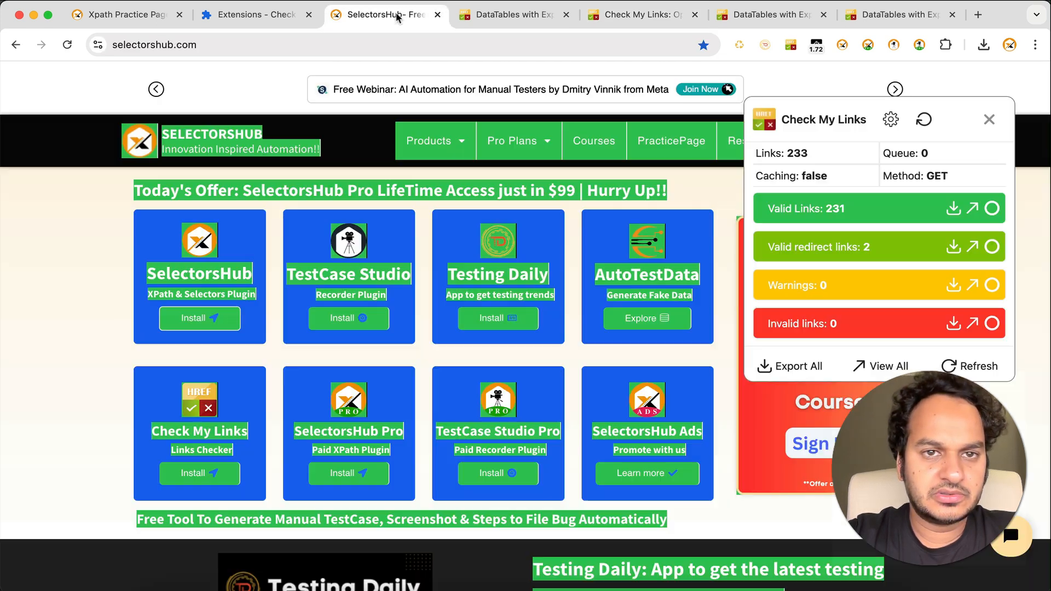
Close the SelectorsHub link results and turn off Include Empty Links in the report in the extension's settings
click(988, 120)
click(641, 15)
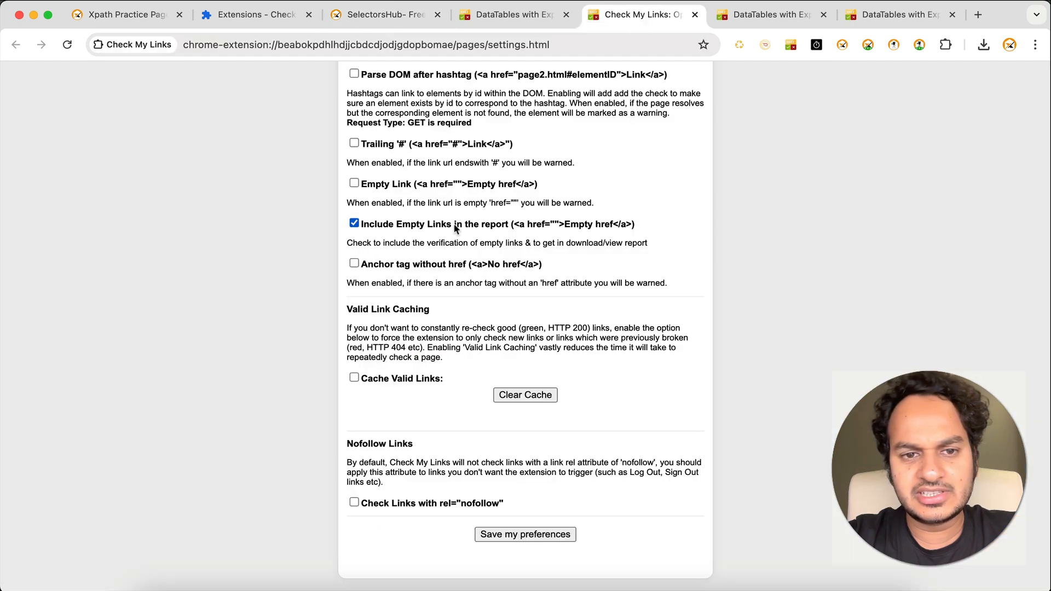
click(354, 223)
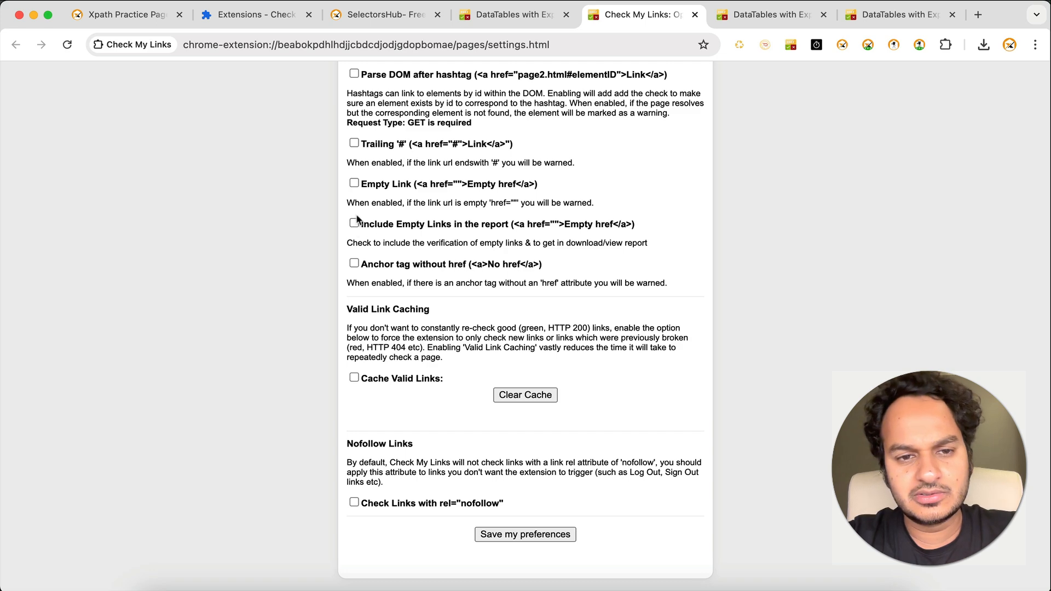
Run Check My Links on the SelectorsHub page once more, review the counts and close the results
click(391, 17)
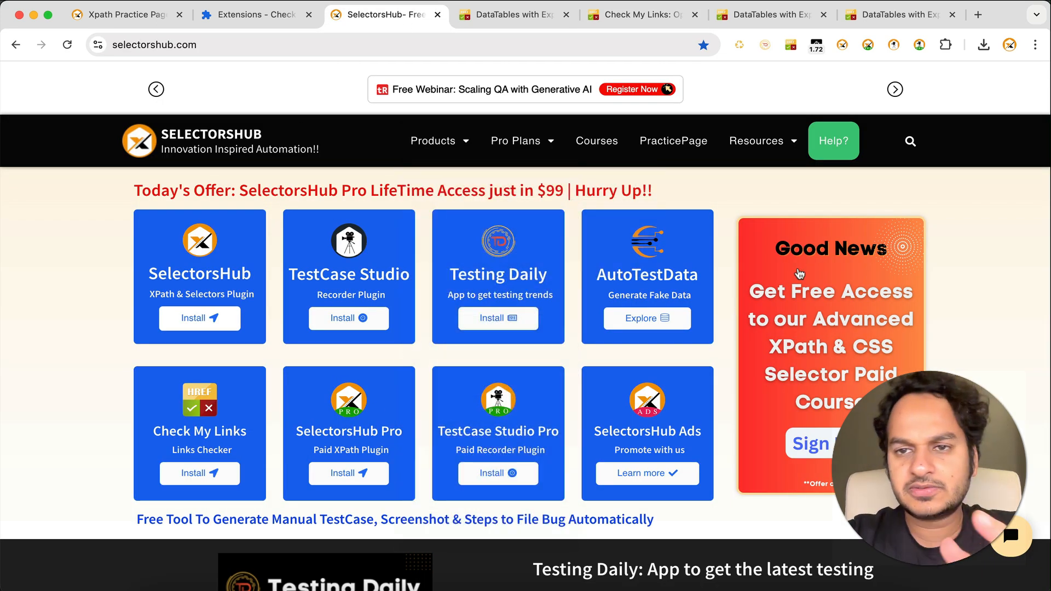
click(791, 46)
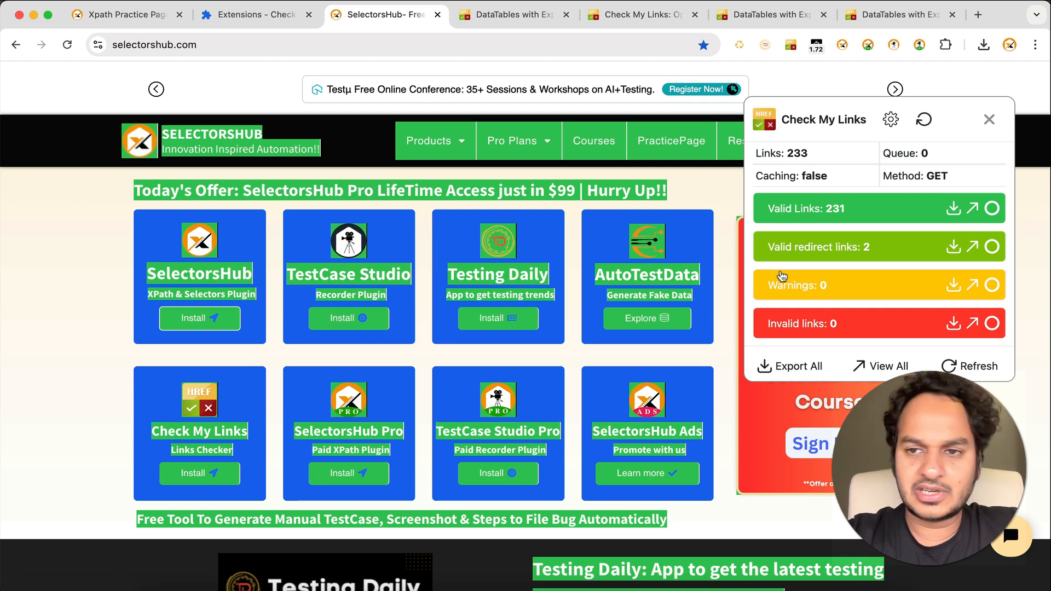
click(989, 119)
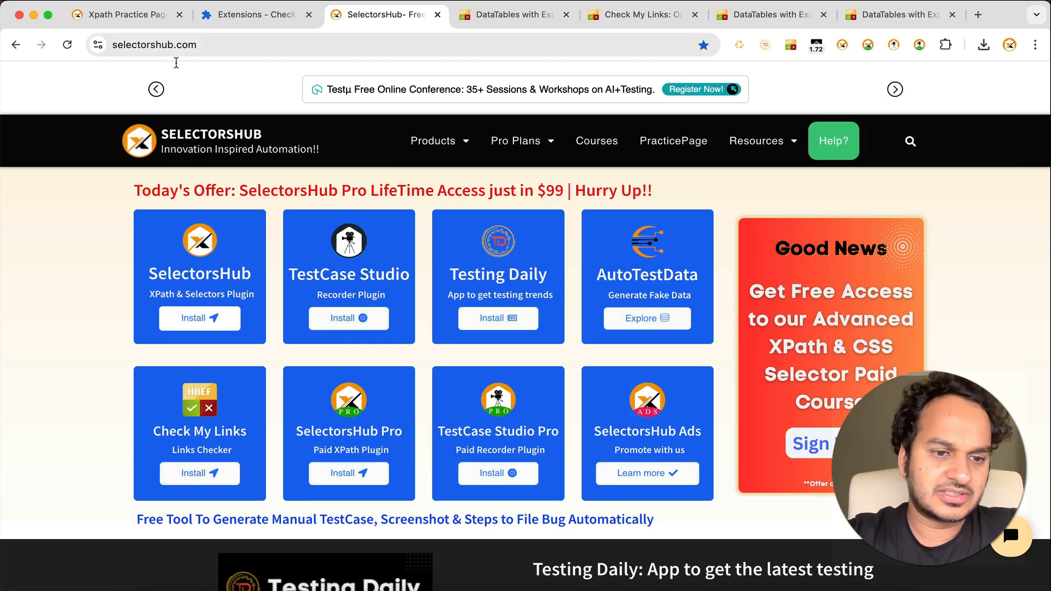
Open the Check My Links product page, go to its Chrome Web Store listing and highlight the user count
click(207, 406)
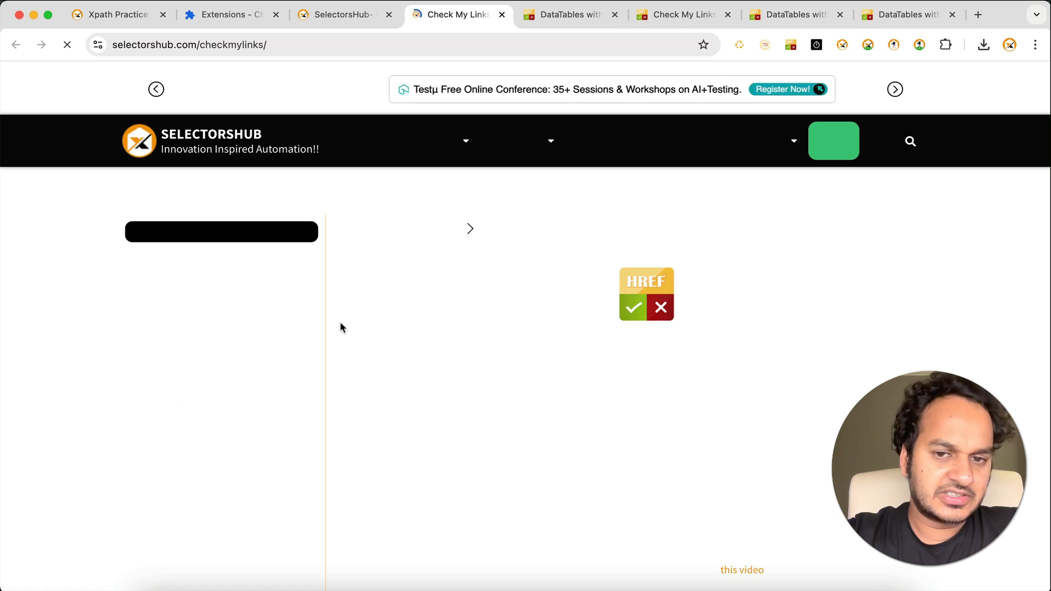
scroll(542, 421, down, 6)
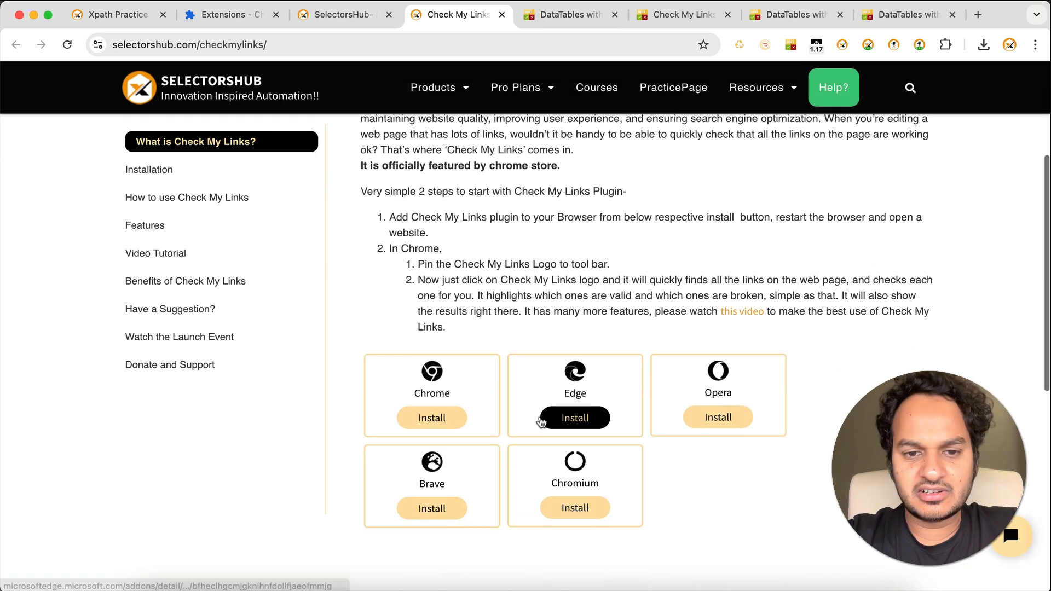
click(446, 366)
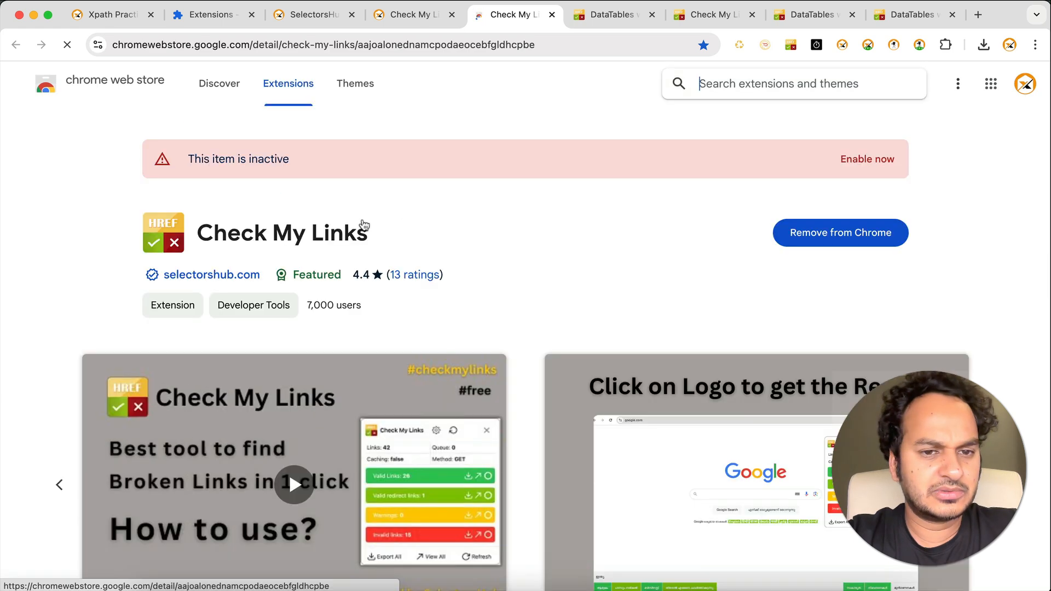
drag(304, 305, 385, 307)
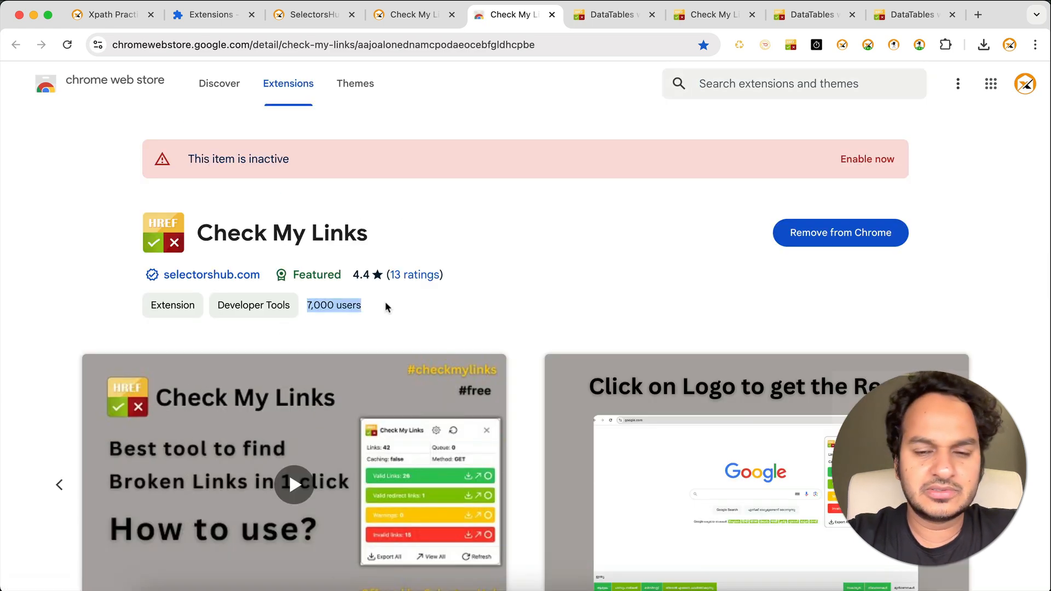
scroll(385, 302, down, 1)
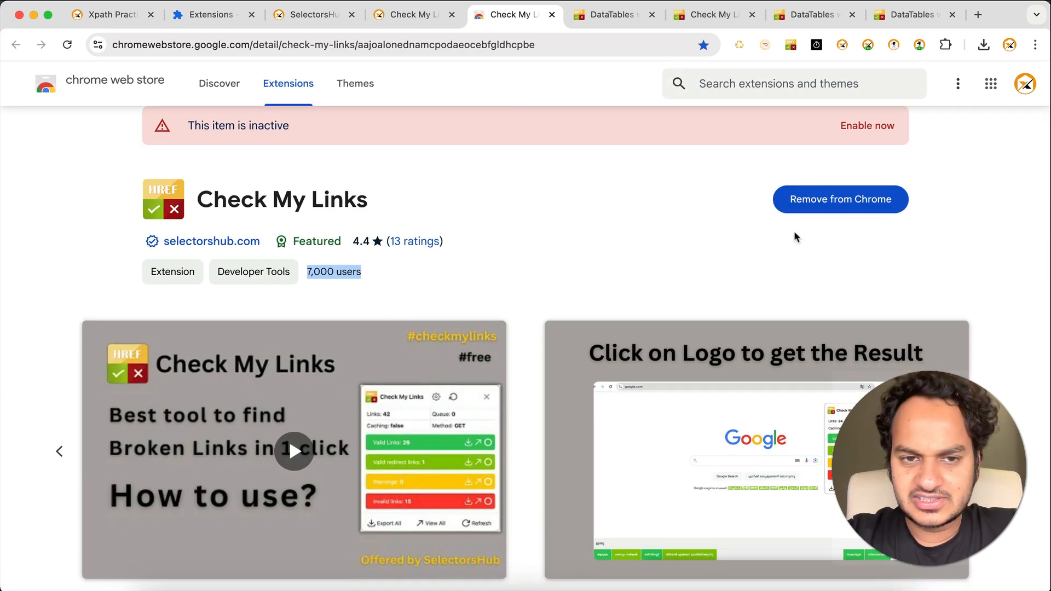
scroll(829, 247, down, 2)
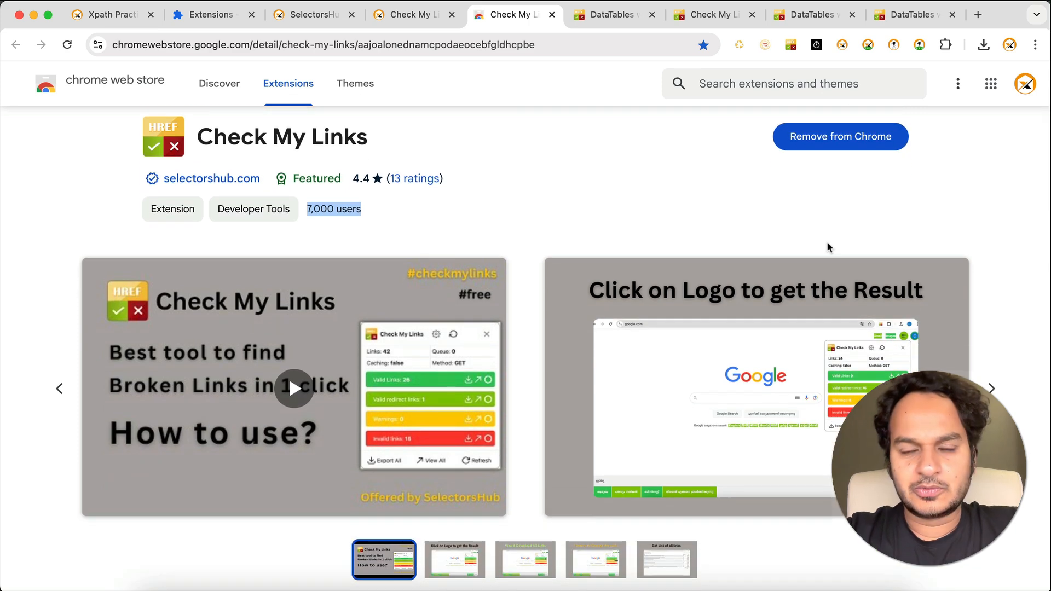